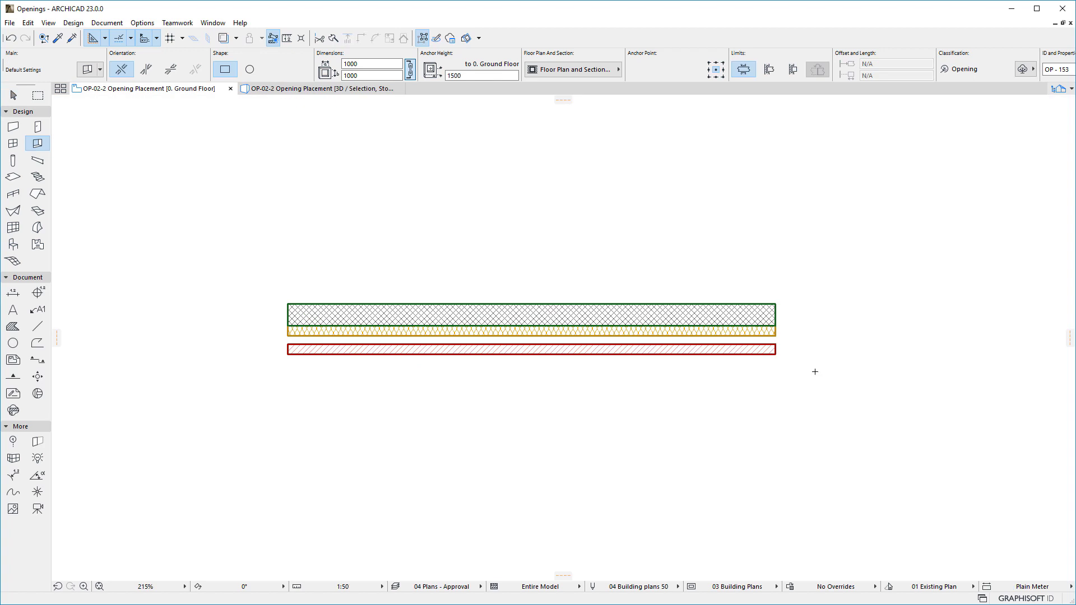
Step: Place two 1000 × 1000 mm rectangular openings in the wall, one on the floor plan and one in the 3D view at 1500 elevation
left_click(377, 354)
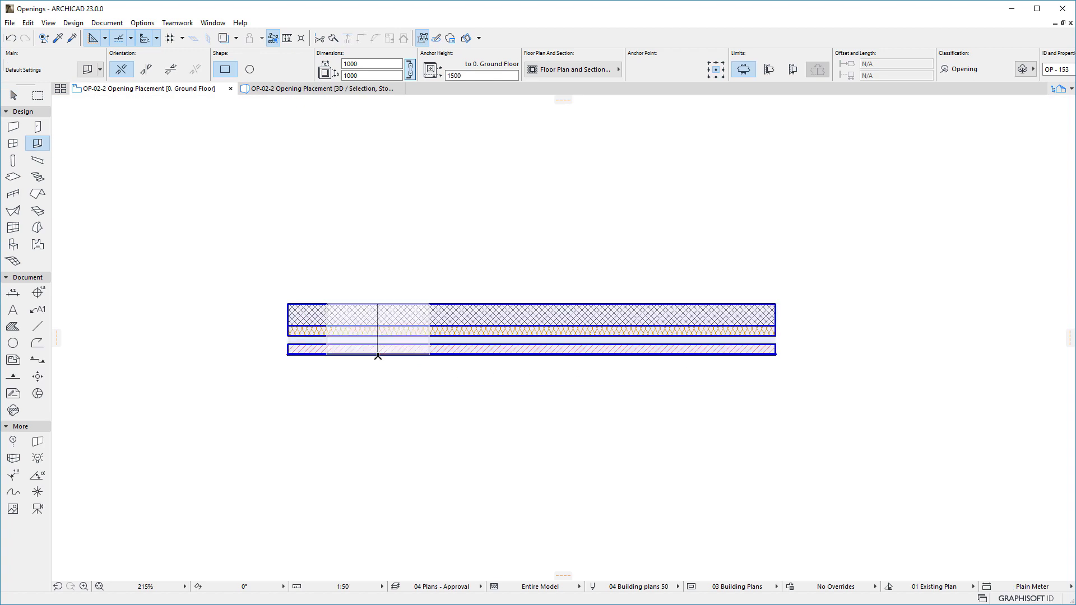
left_click(409, 354)
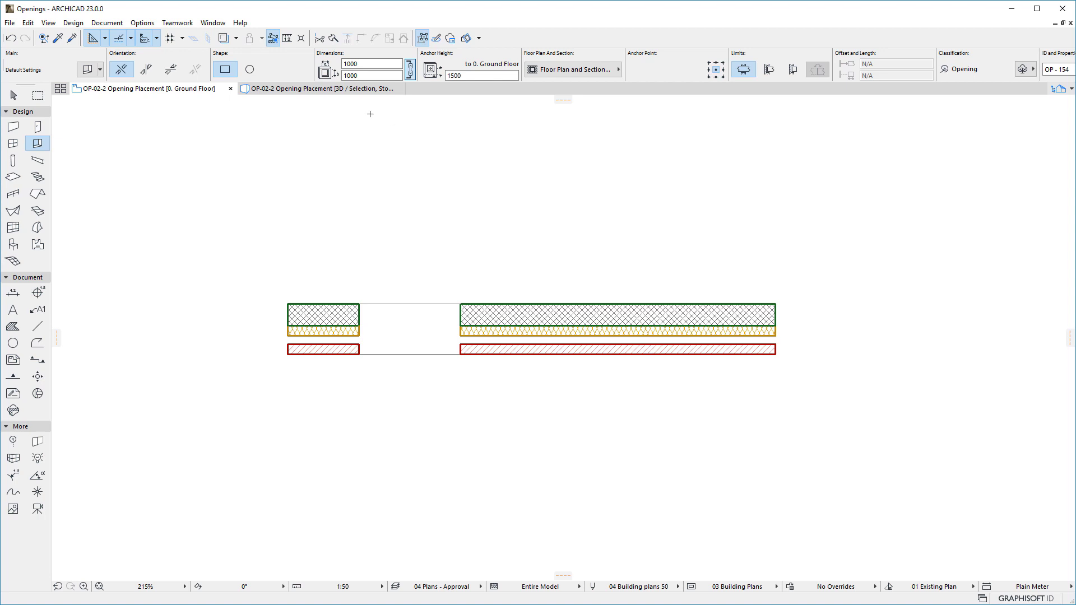
left_click(368, 89)
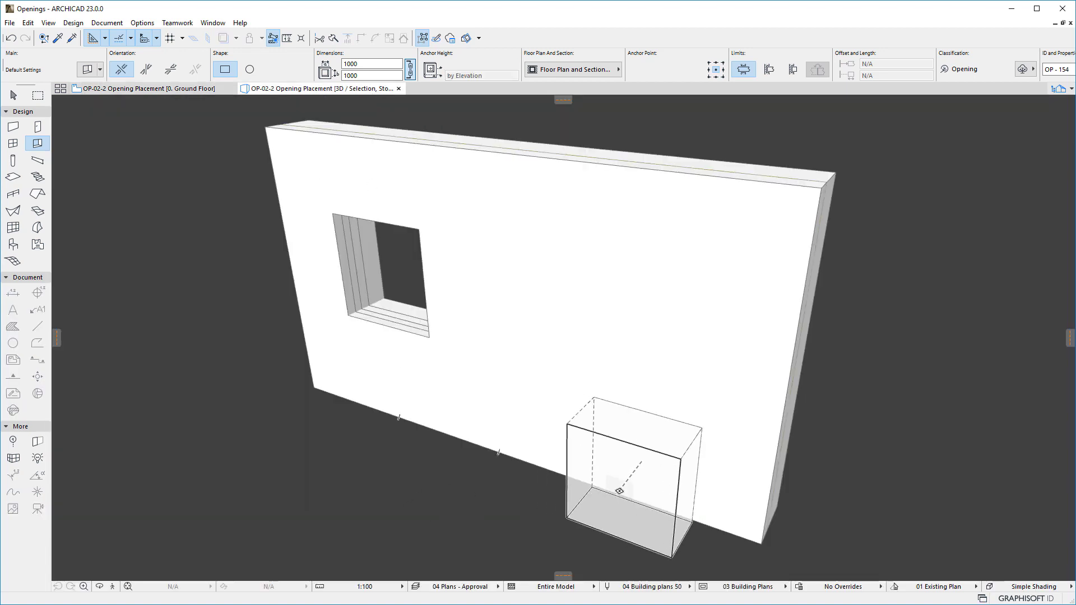
left_click(619, 493)
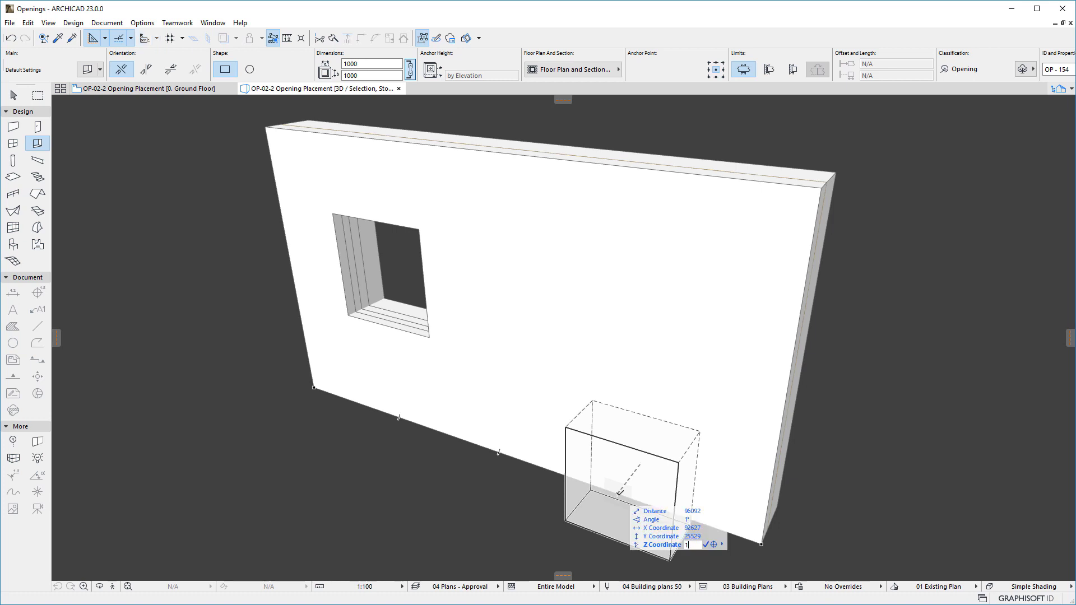
left_click(695, 546)
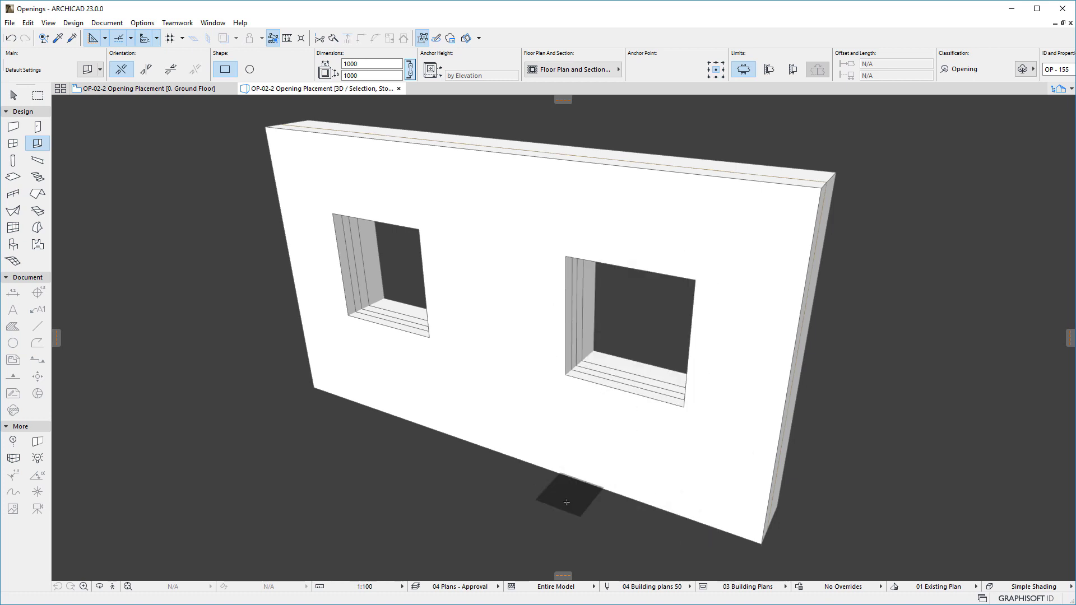
key("Escape")
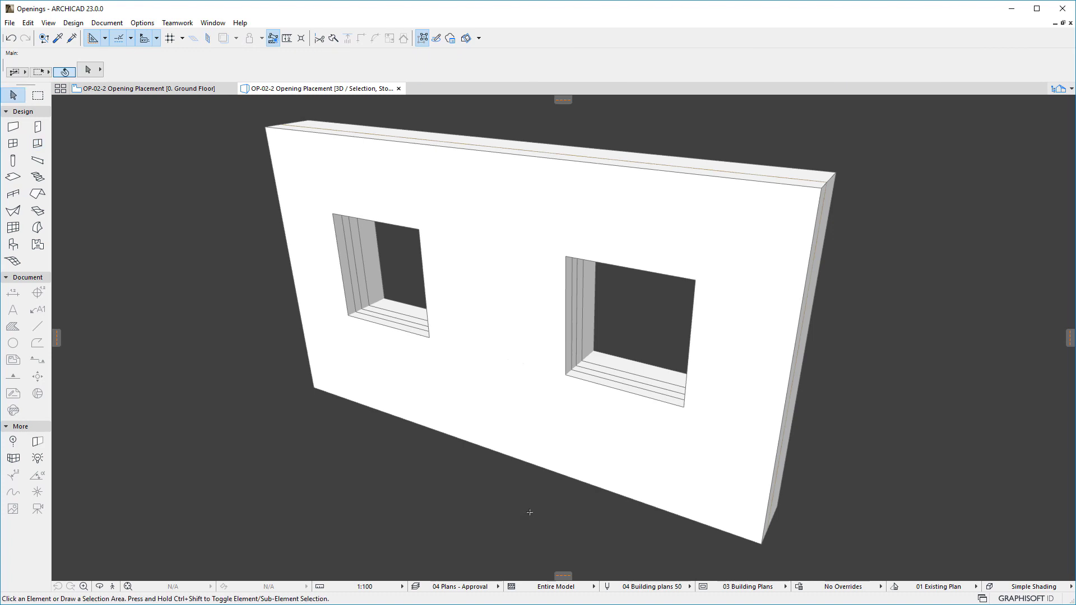
Step: Inspect the size and elevation information of the second rectangular opening, and clear the selection
left_click(582, 367)
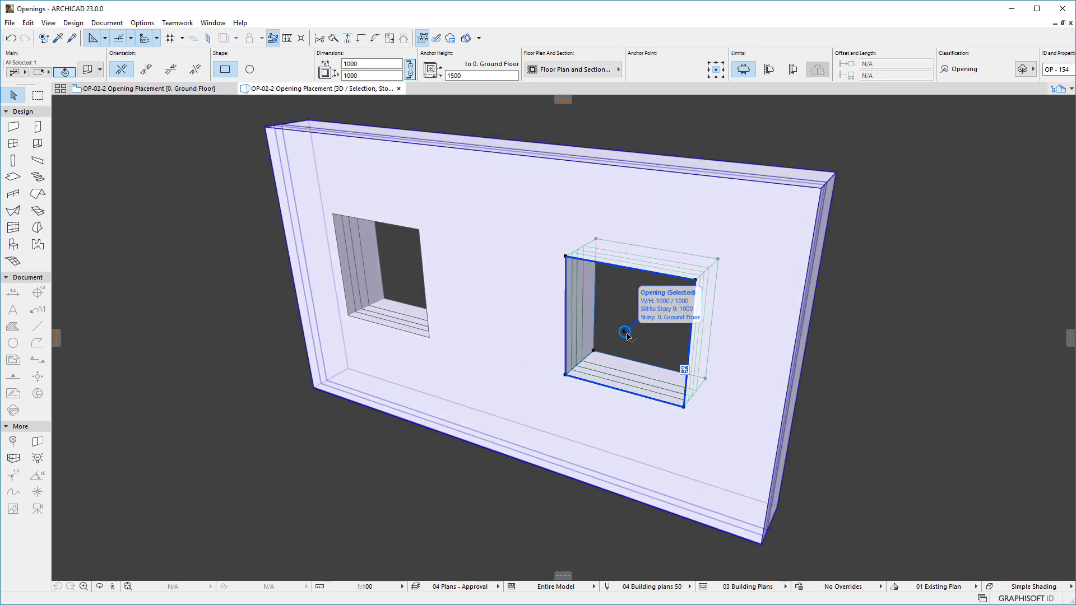
left_click(626, 332)
key("Escape")
key("Escape")
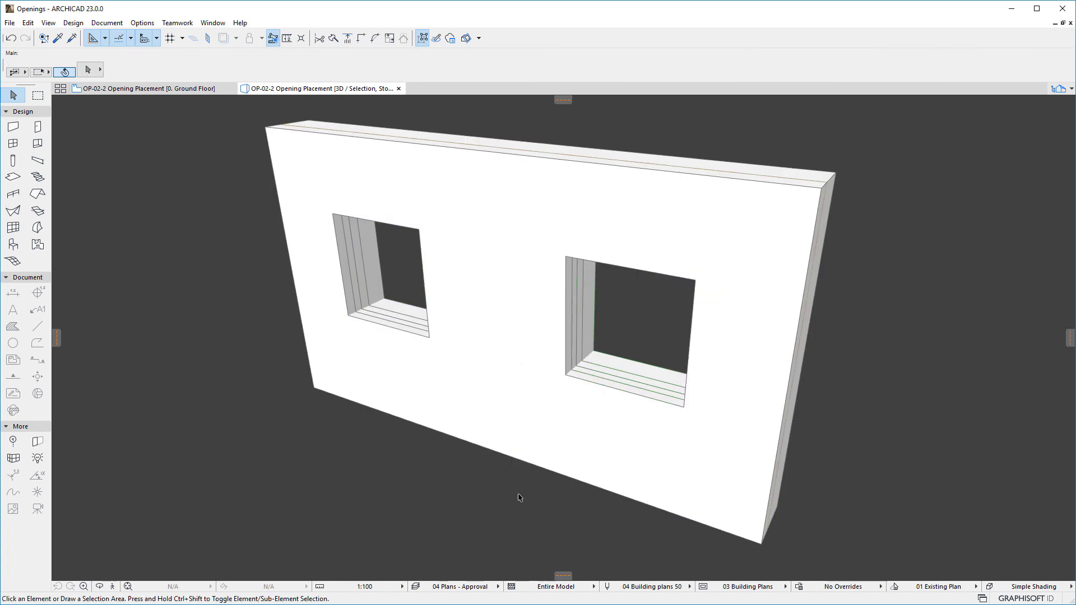
Step: Place a 600x1000 mm Ellipse favorite opening between the two rectangular openings at a Z coordinate of 1500
left_click(37, 144)
left_click(100, 70)
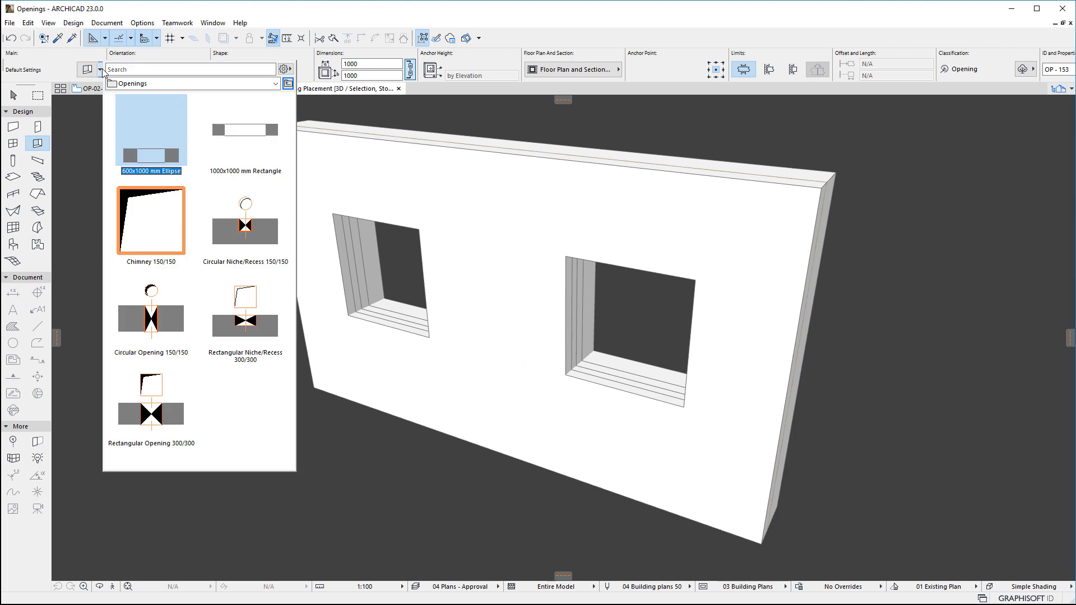
left_click(133, 122)
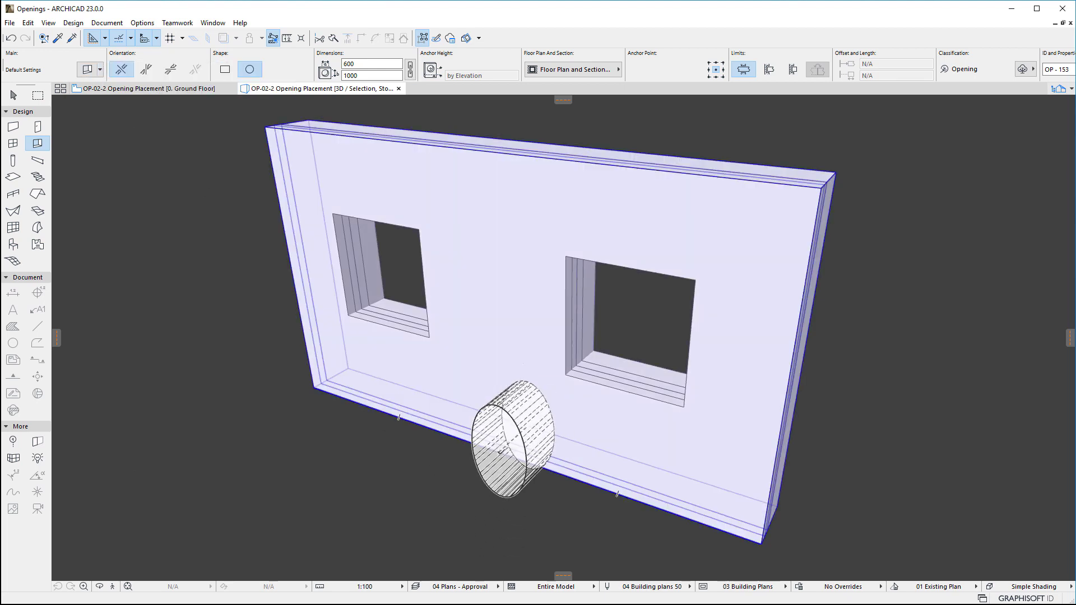
type("1500")
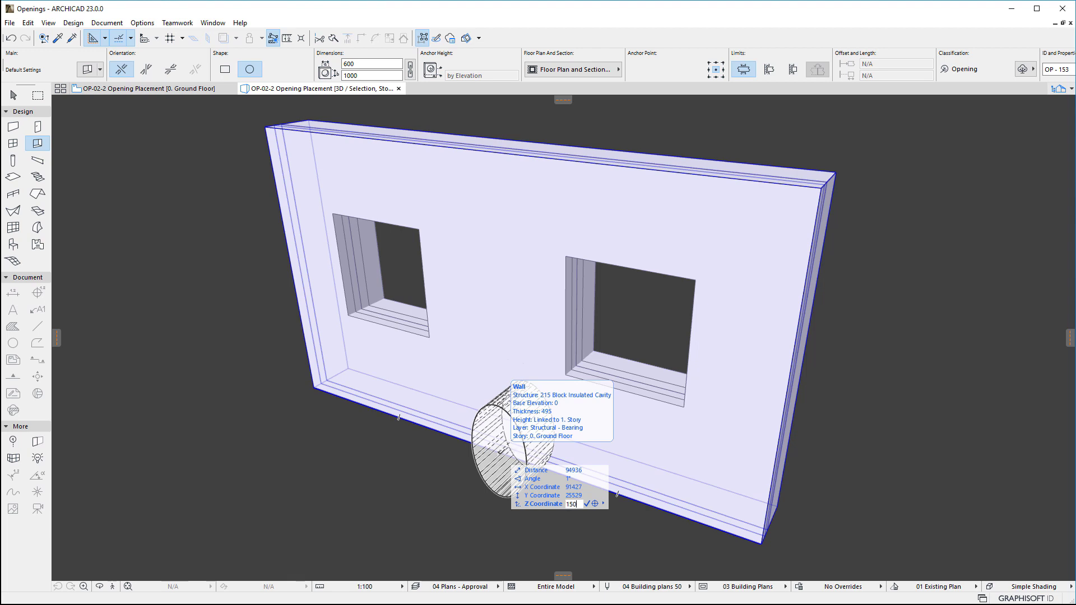
key("Return")
left_click(501, 452)
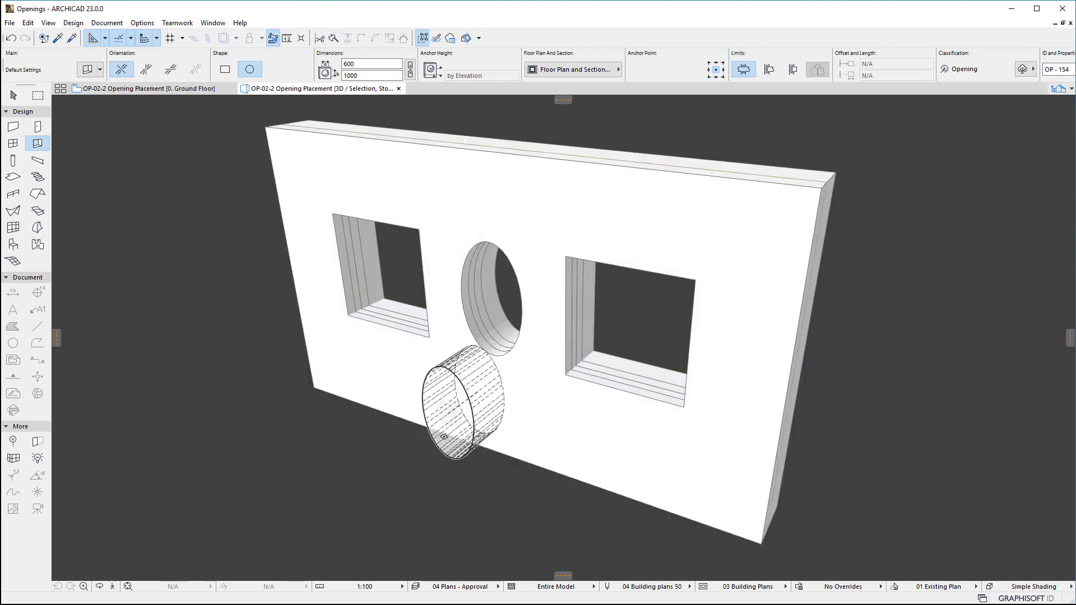
key("Escape")
Step: Check which elements the elliptical opening cuts through its Cut Elements list, and deselect it
left_click(489, 335)
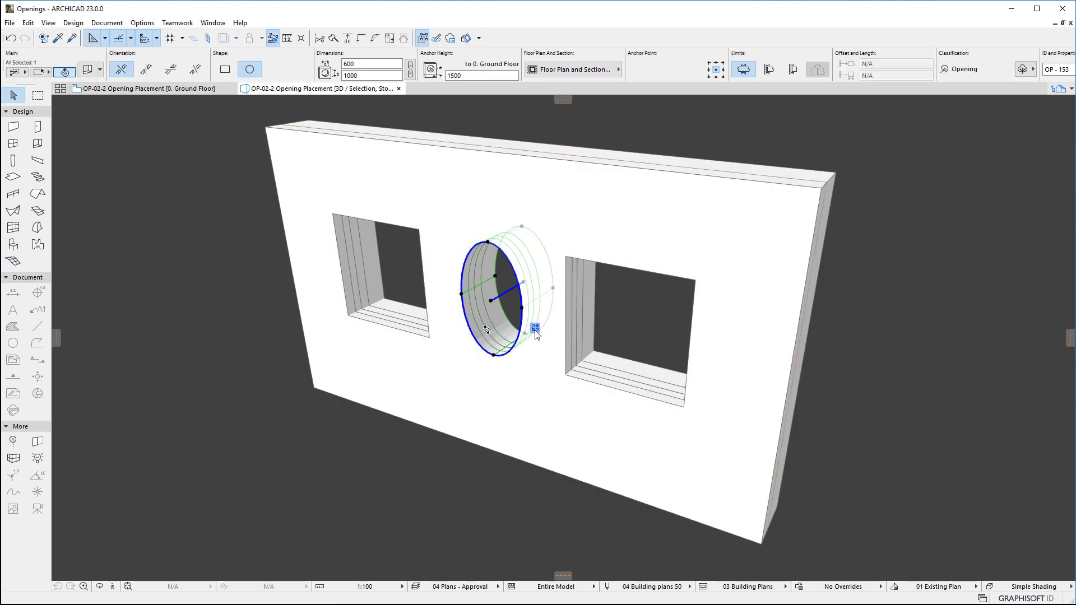
mouse_move(536, 329)
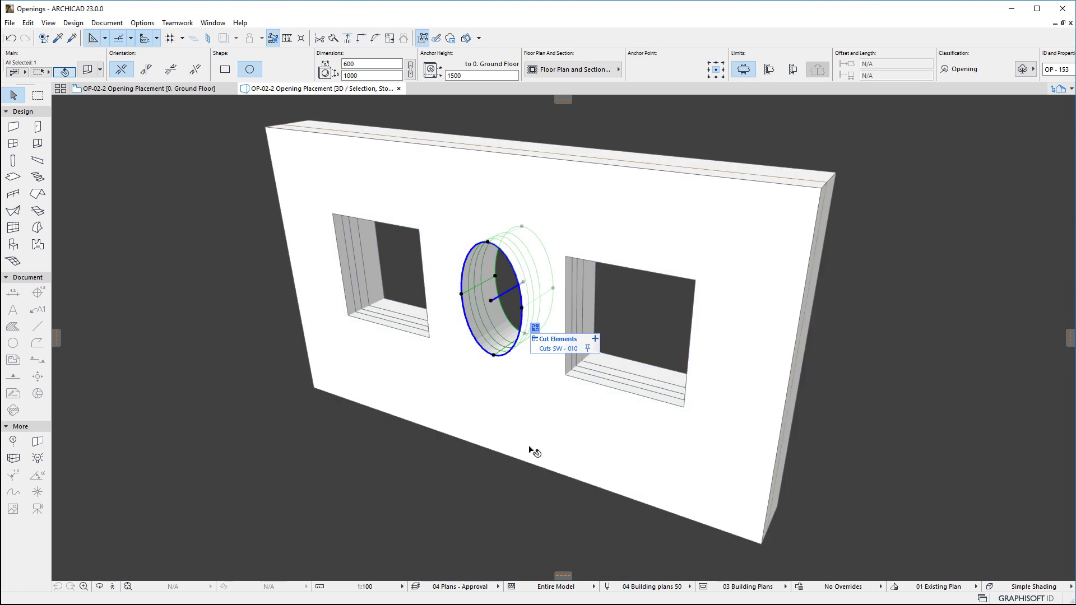
left_click(520, 488)
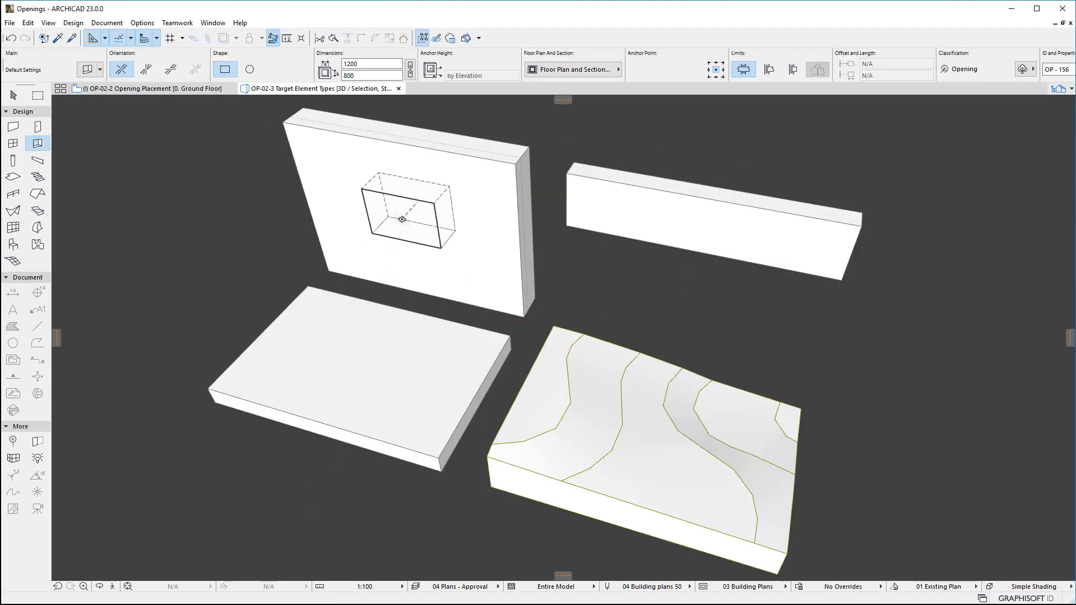
Step: Place 1200 × 800 mm rectangular openings in the wall, the slab and the terrain mesh
left_click(401, 219)
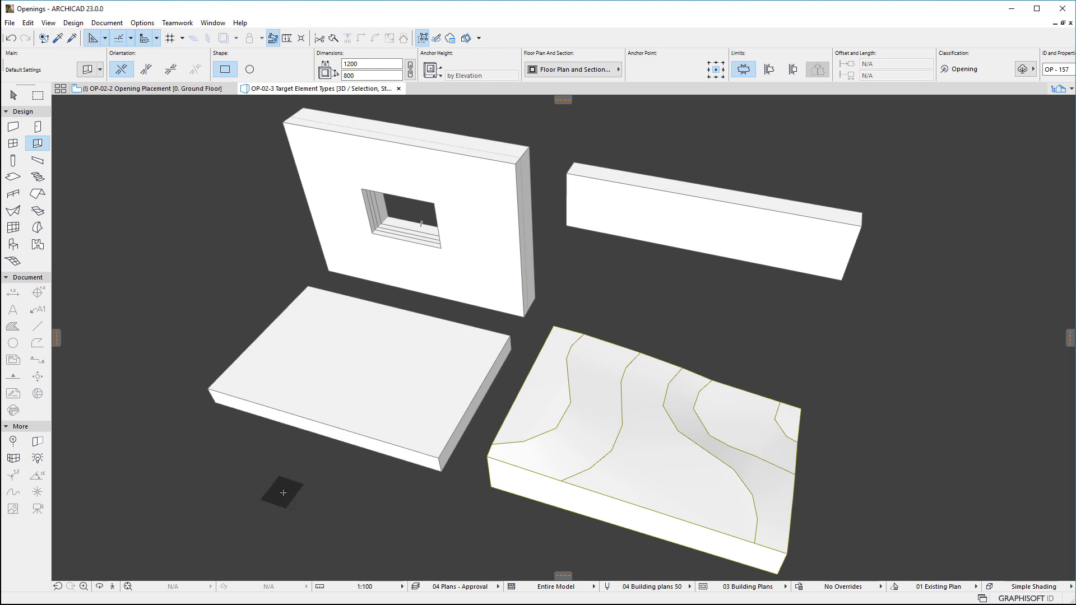
left_click(363, 357)
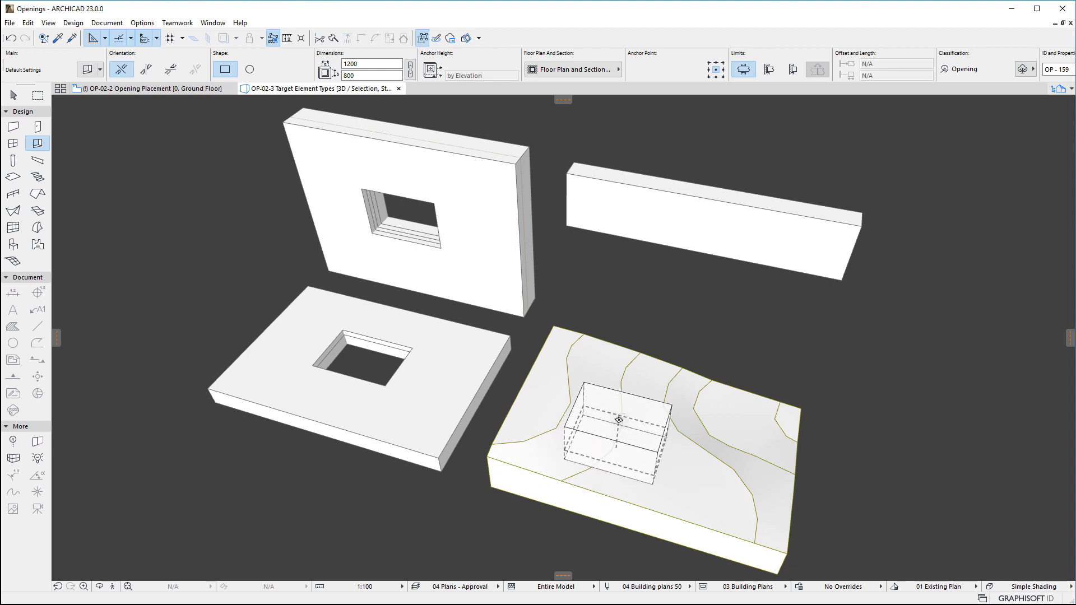
left_click(619, 419)
Step: Apply the 400 × 400 mm rectangular opening favorite and place an opening in the beam
left_click(100, 69)
double_click(124, 114)
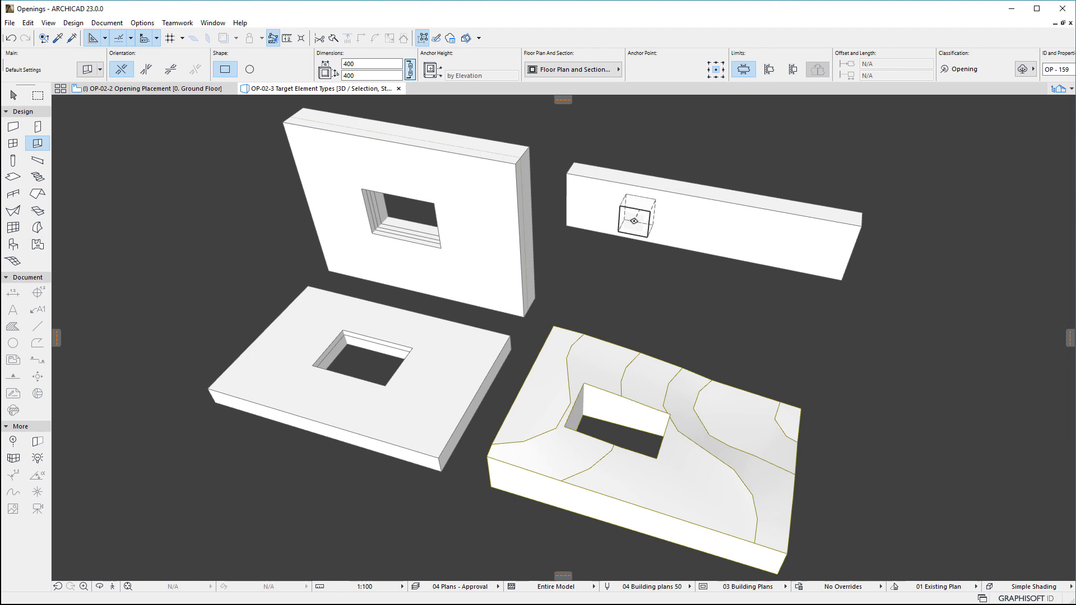
left_click(634, 221)
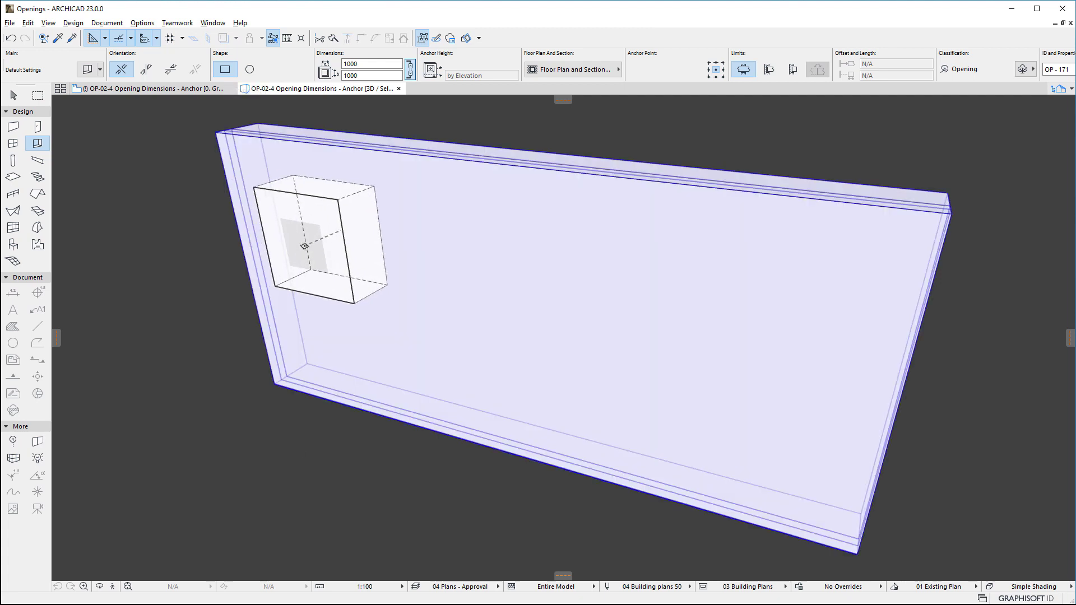
Step: Place a 1000 × 1000 mm rectangular opening in the long wall and a 1000x1000 mm Circle favorite opening beside it
left_click(291, 239)
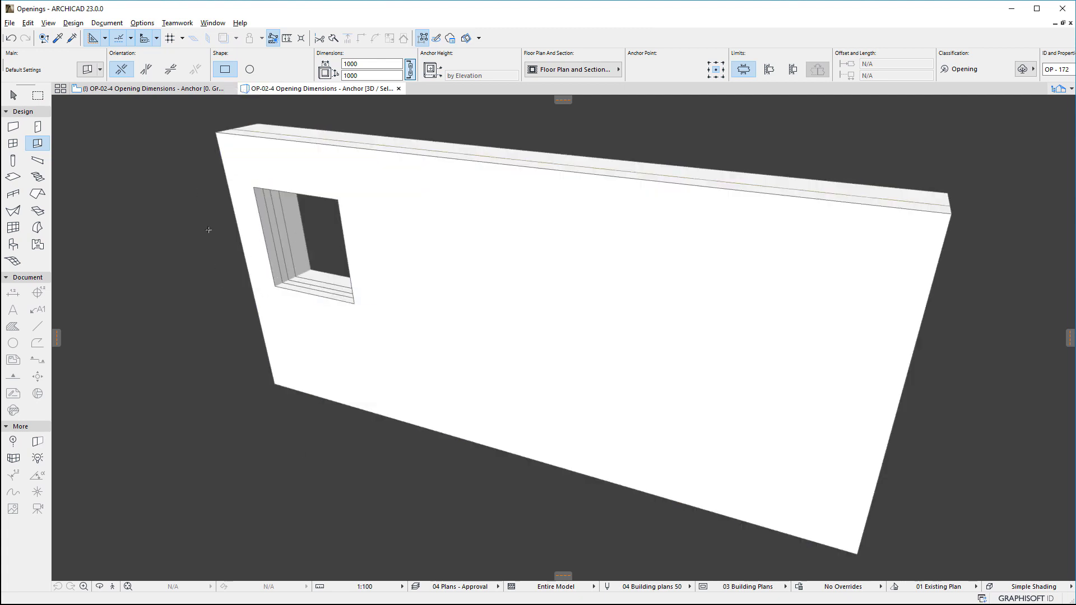
left_click(47, 143)
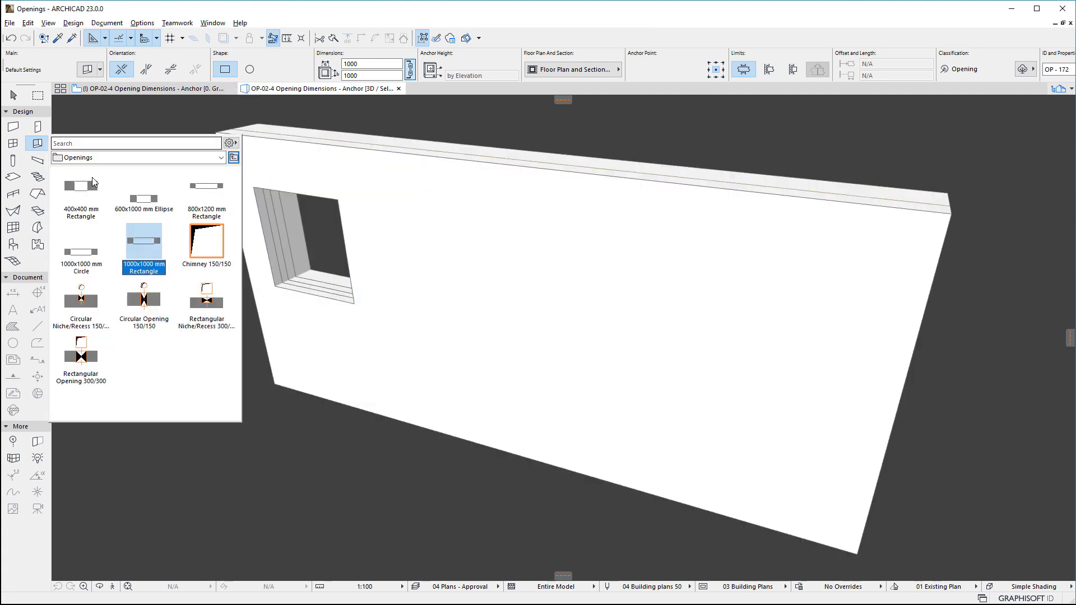
double_click(82, 252)
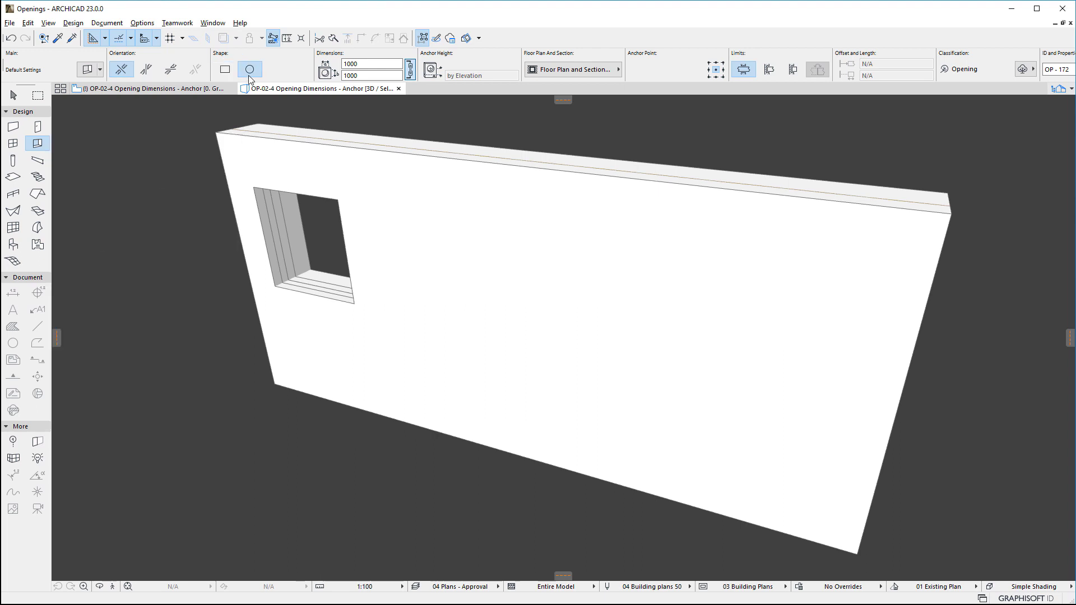
left_click(413, 305)
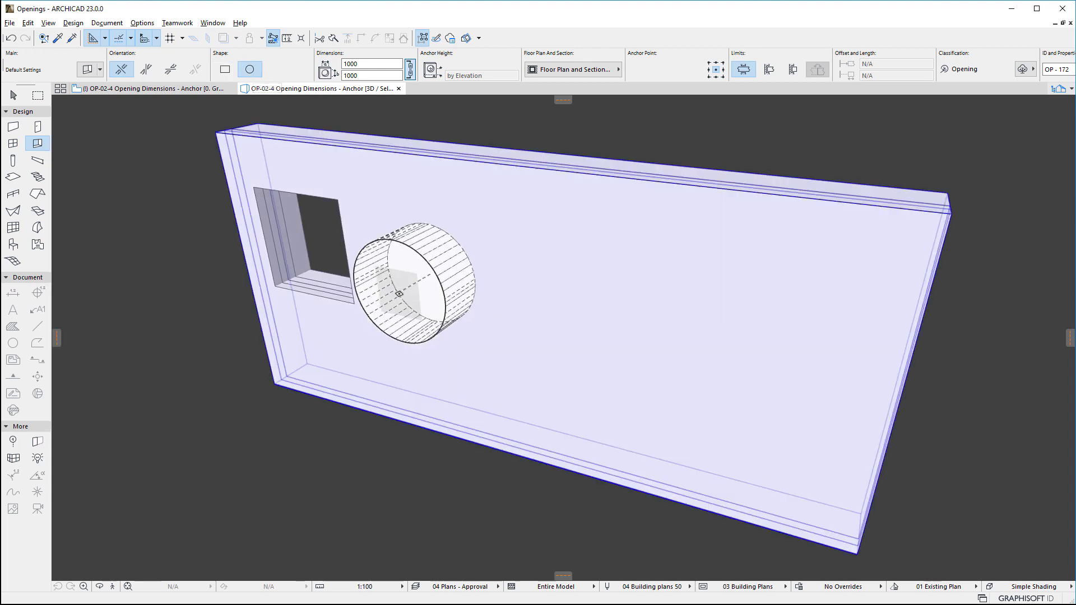
left_click(412, 304)
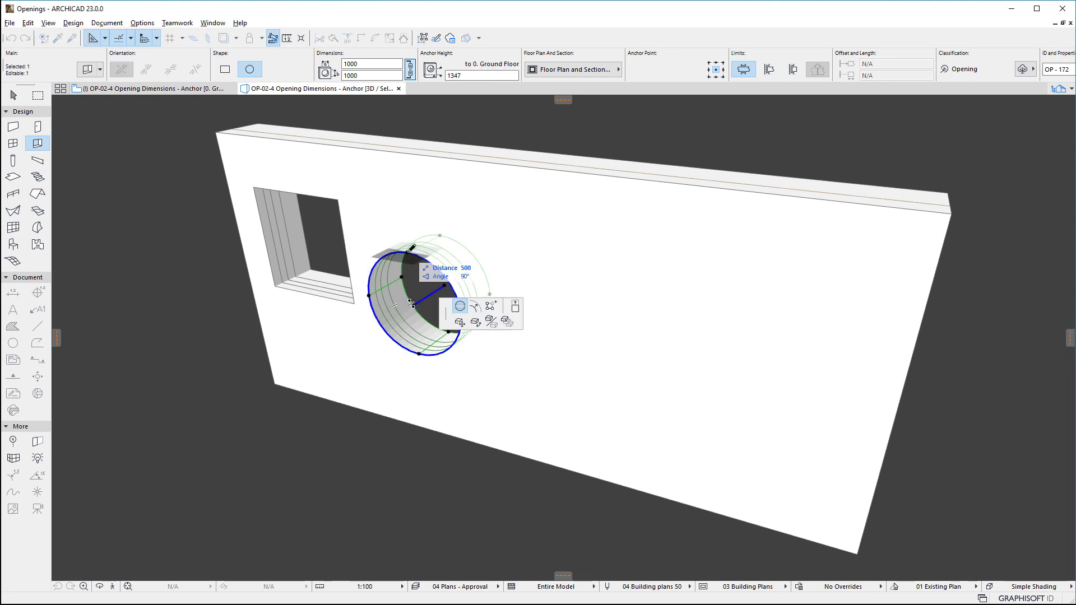
Step: Stretch the circular opening vertically into an ellipse reaching about 1036 mm from its centre
left_click(412, 305)
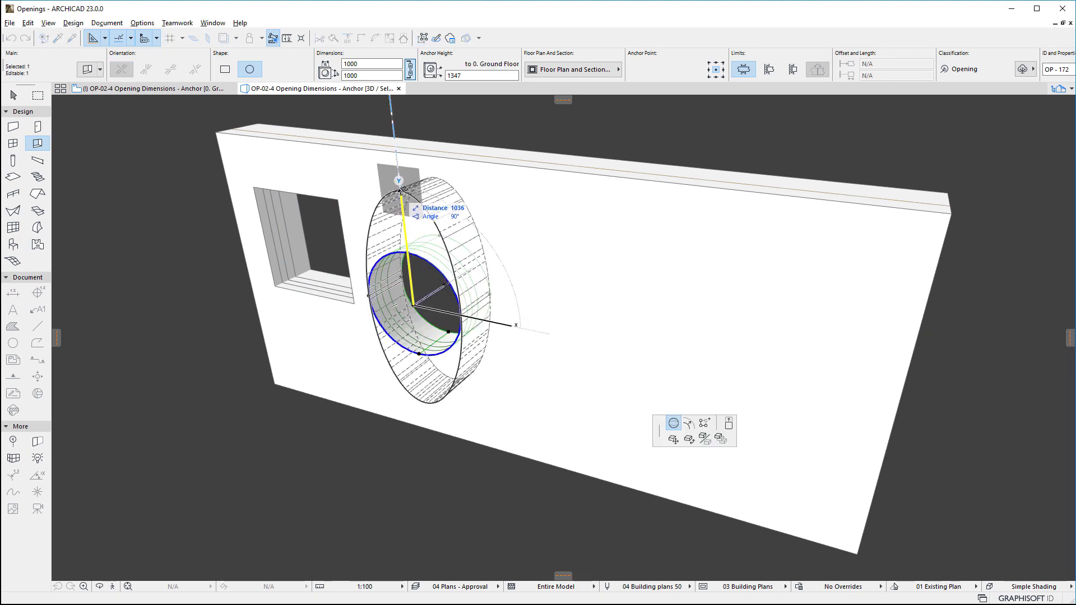
left_click(399, 190)
key("Escape")
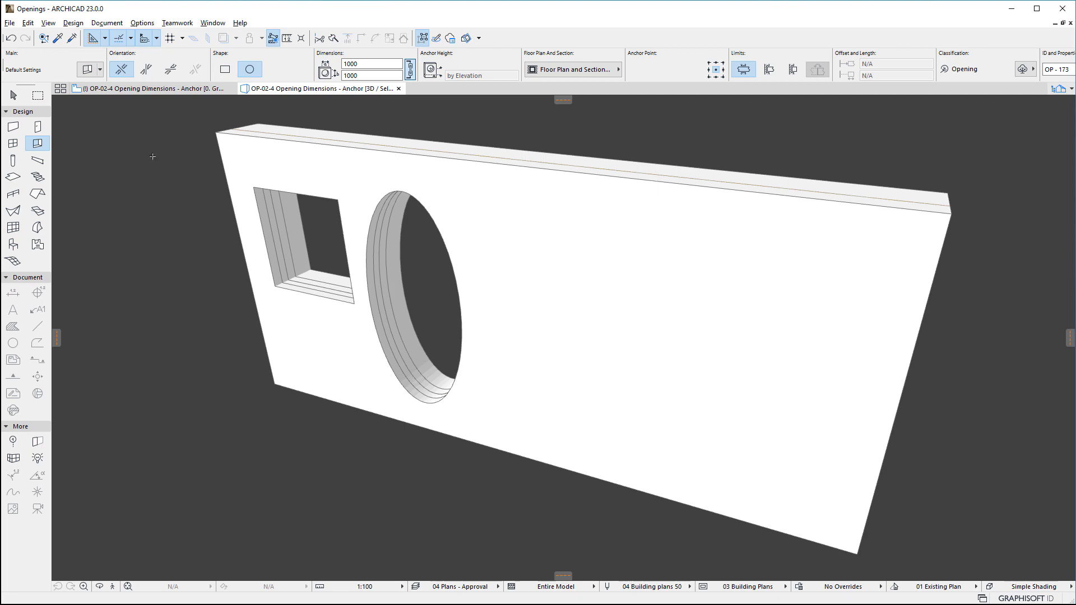
Step: On the floor plan, set the default opening to a rectangle 300 mm wide and 1200 mm high
left_click(163, 90)
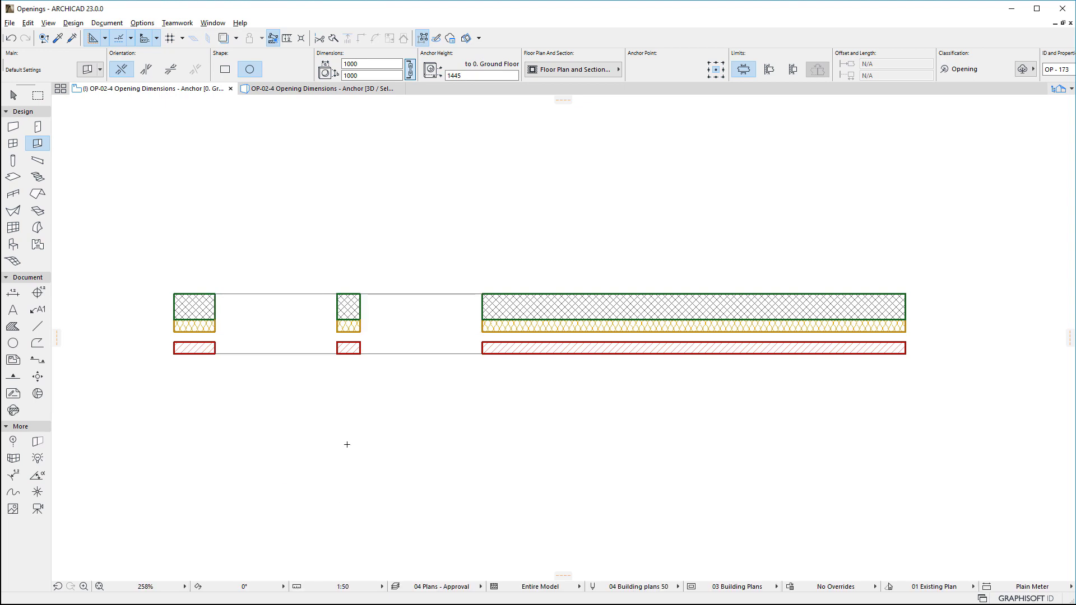
left_click(225, 68)
double_click(353, 76)
type("100")
left_click(382, 64)
double_click(382, 63)
type("3")
double_click(376, 74)
type("12")
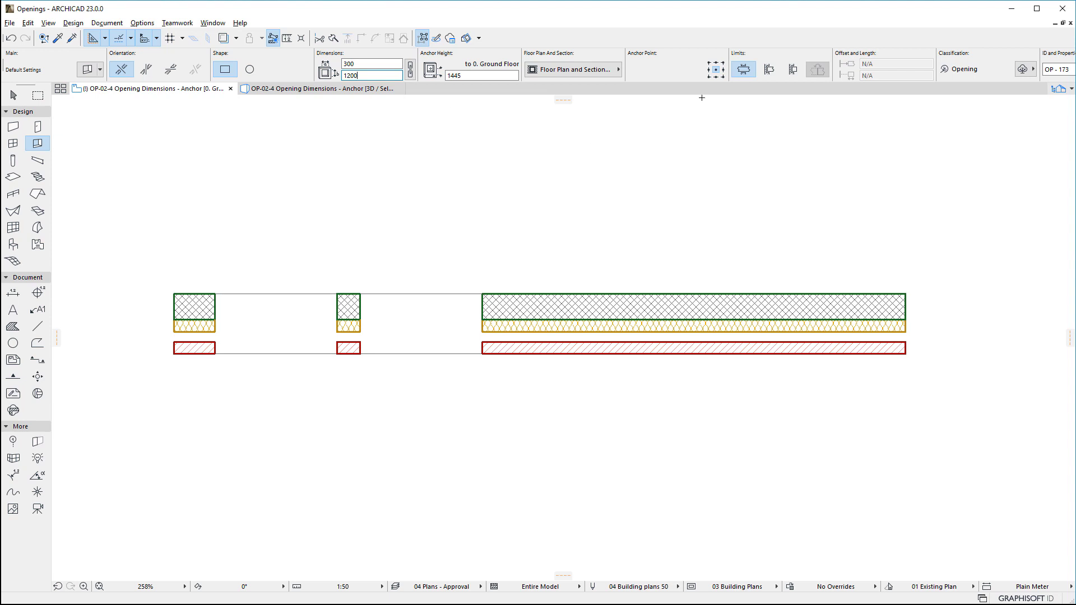
Step: Place two top-centre-anchored openings in the long wall, the first on the plan at anchor height 2400 and the second in 3D
left_click(716, 64)
left_click(483, 75)
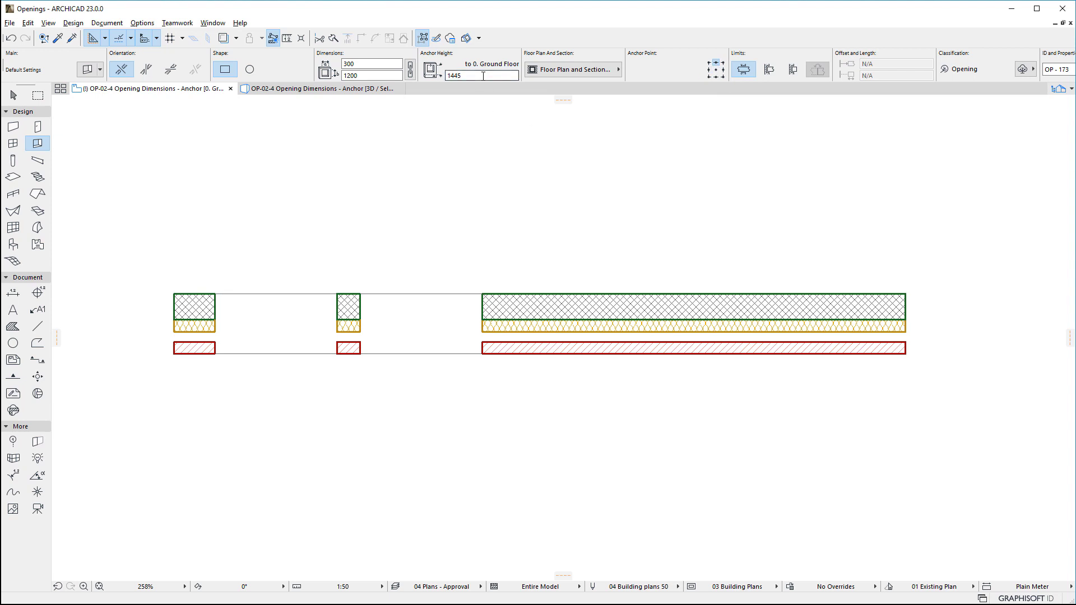
type("2400")
left_click(595, 355)
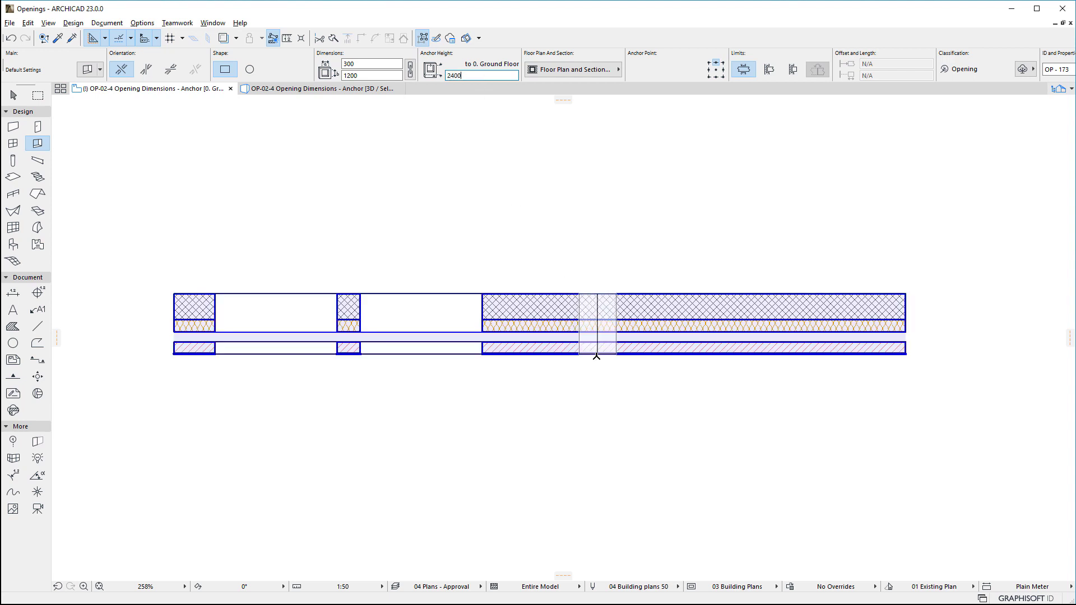
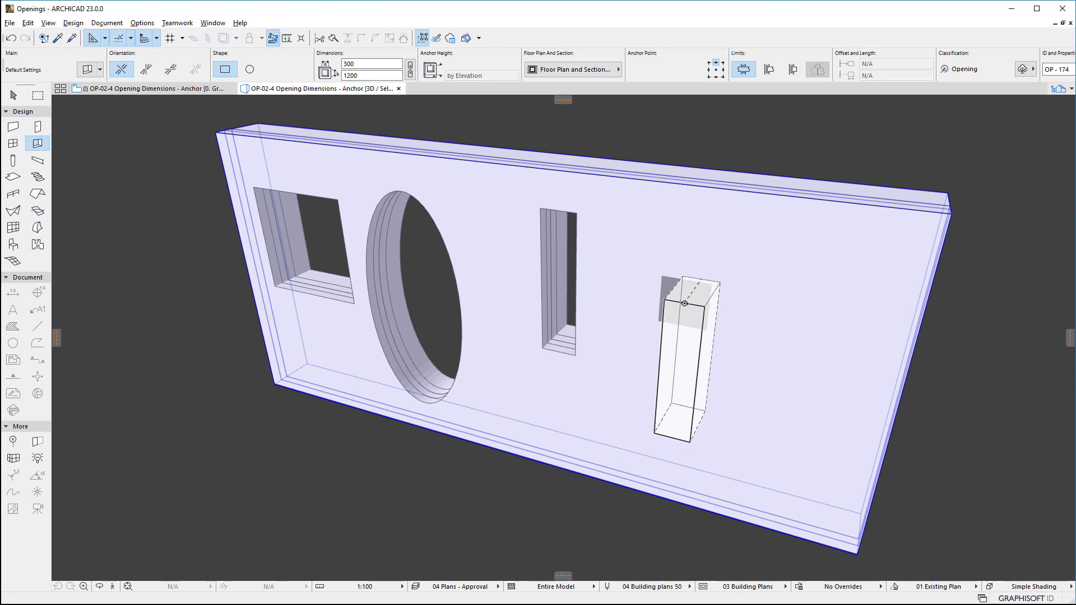
left_click(684, 304)
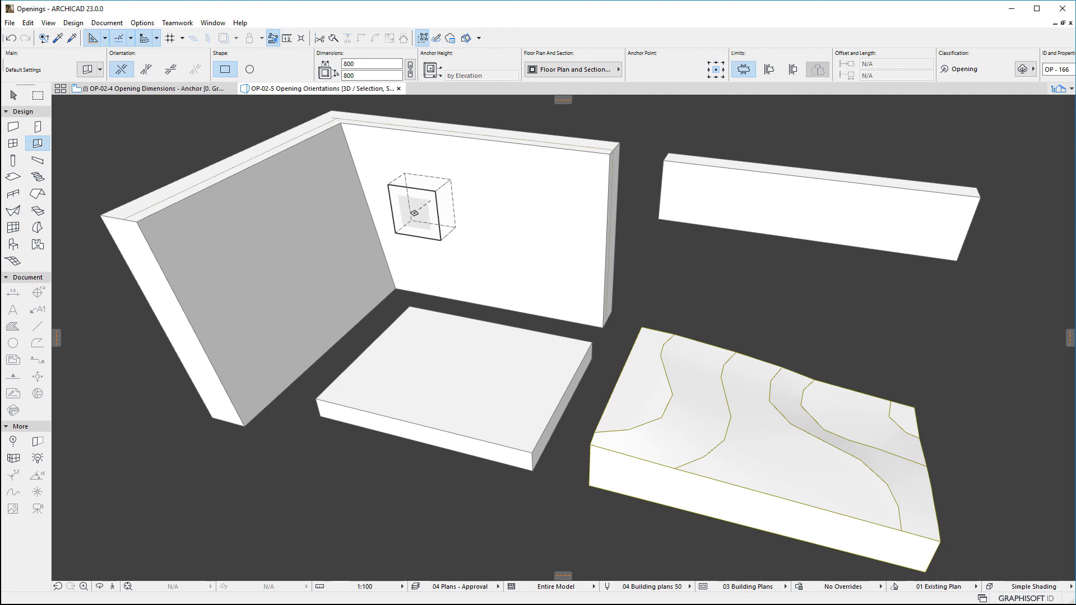
Step: Place 800 × 800 mm rectangular openings in both walls, the slab and the mesh, perpendicular to each surface
left_click(414, 213)
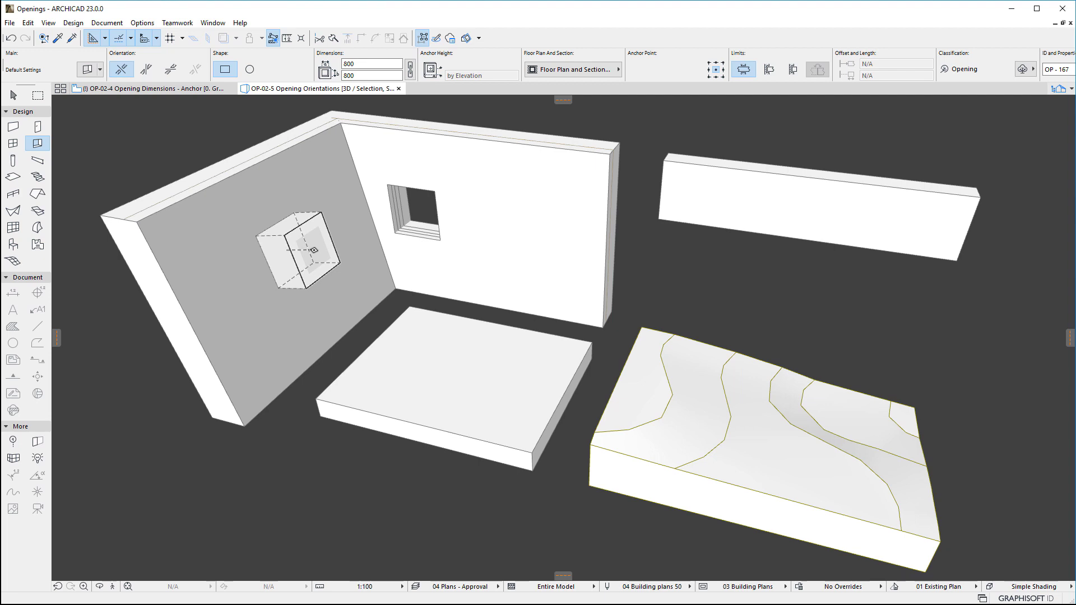
left_click(314, 250)
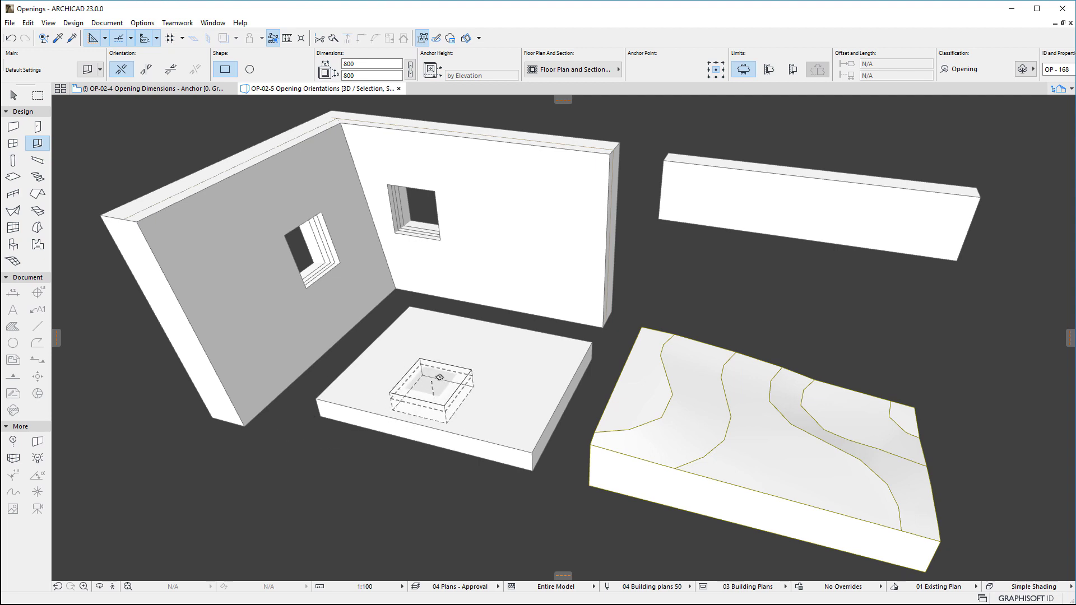
left_click(462, 351)
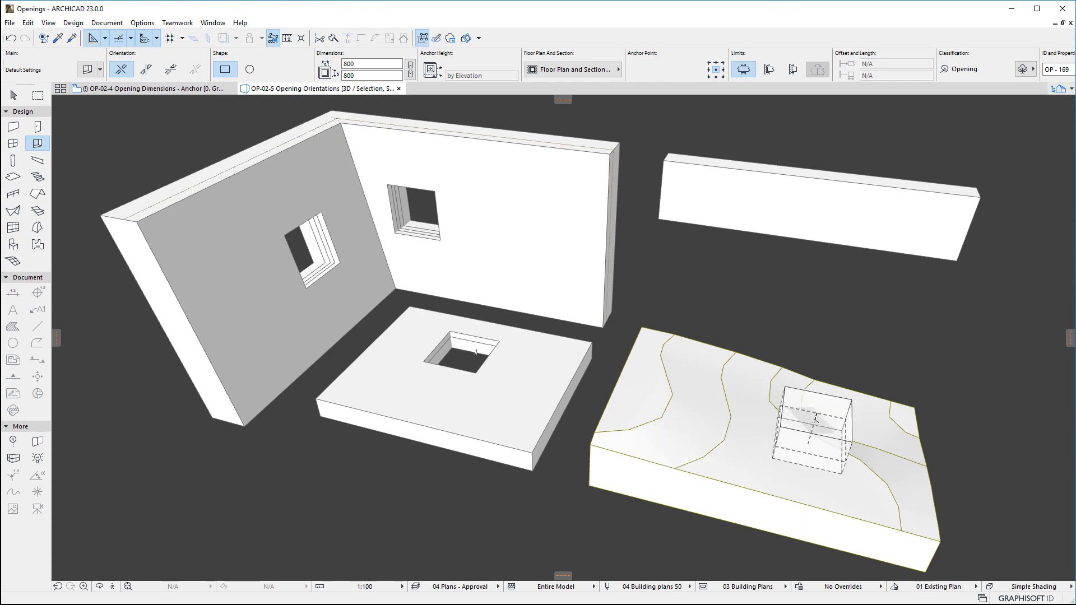
left_click(816, 417)
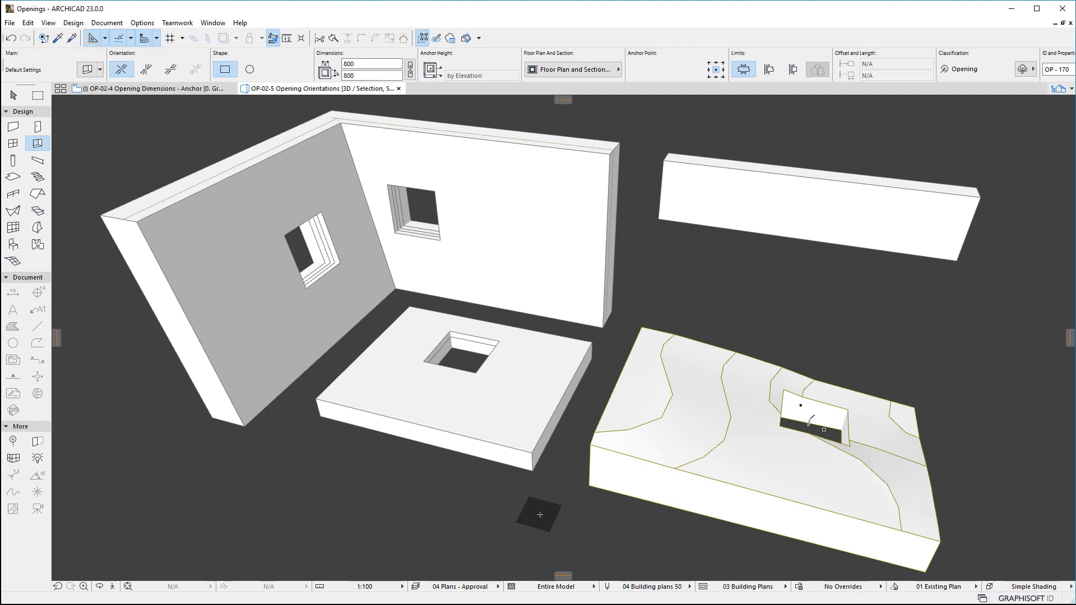
Step: Place a 200x600mm Vertical Rectangle favorite opening at the back wall's bottom edge to cut a full-height recess
left_click(47, 142)
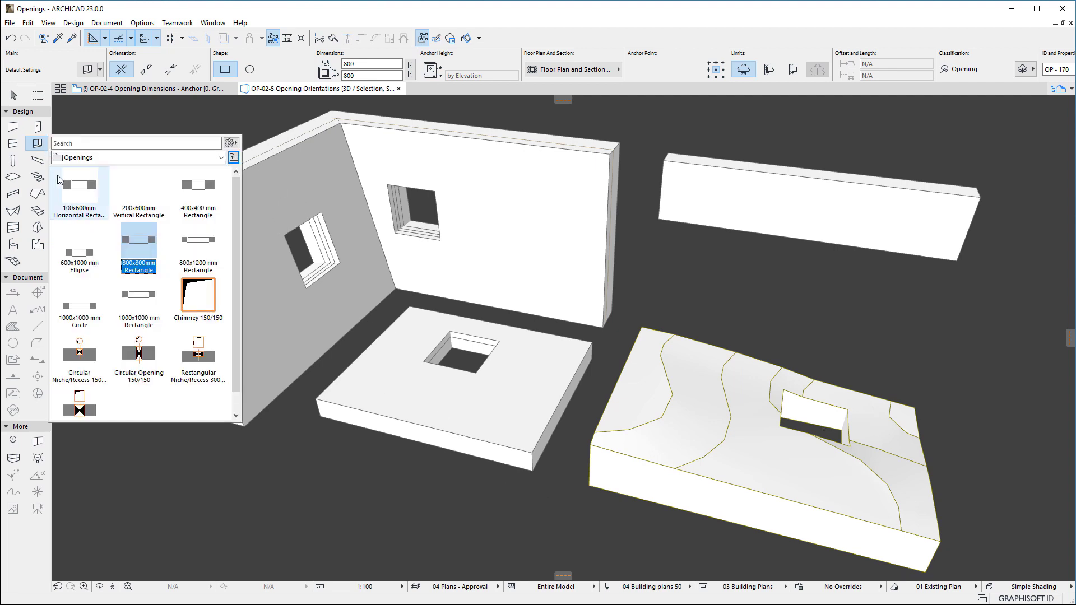
left_click(136, 202)
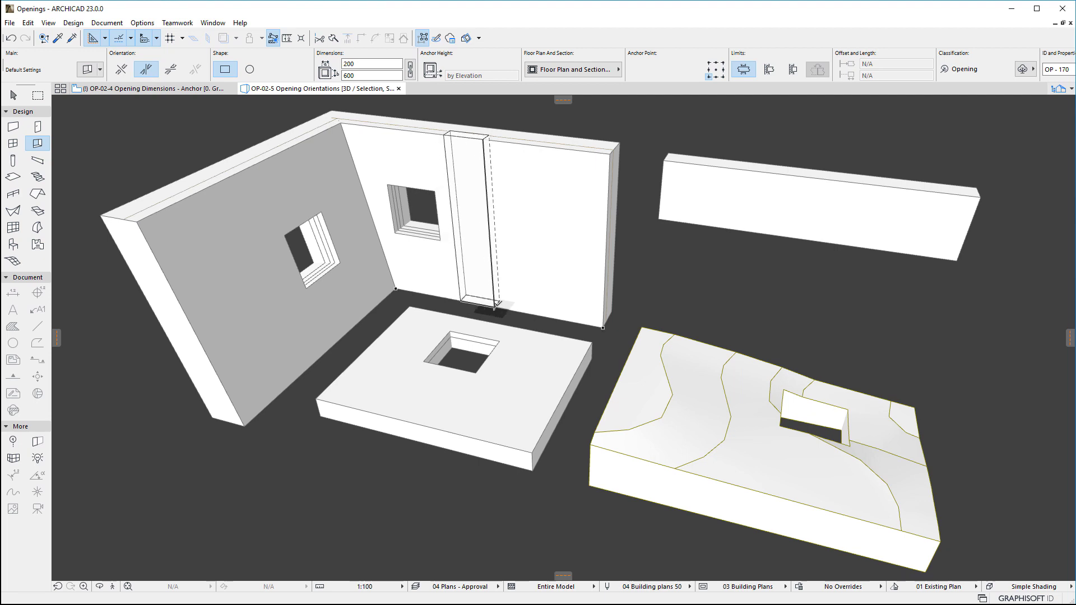
left_click(494, 307)
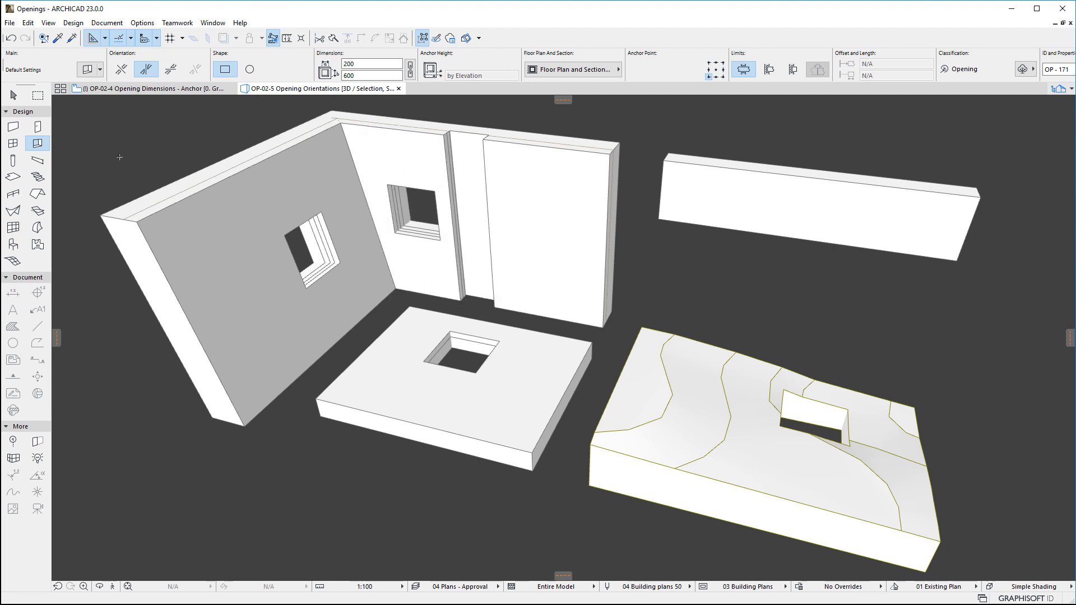
Step: Place a 100x600mm Horizontal Rectangle favorite opening from the slab's front edge, oriented at 90° to cut a channel across it
left_click(40, 144)
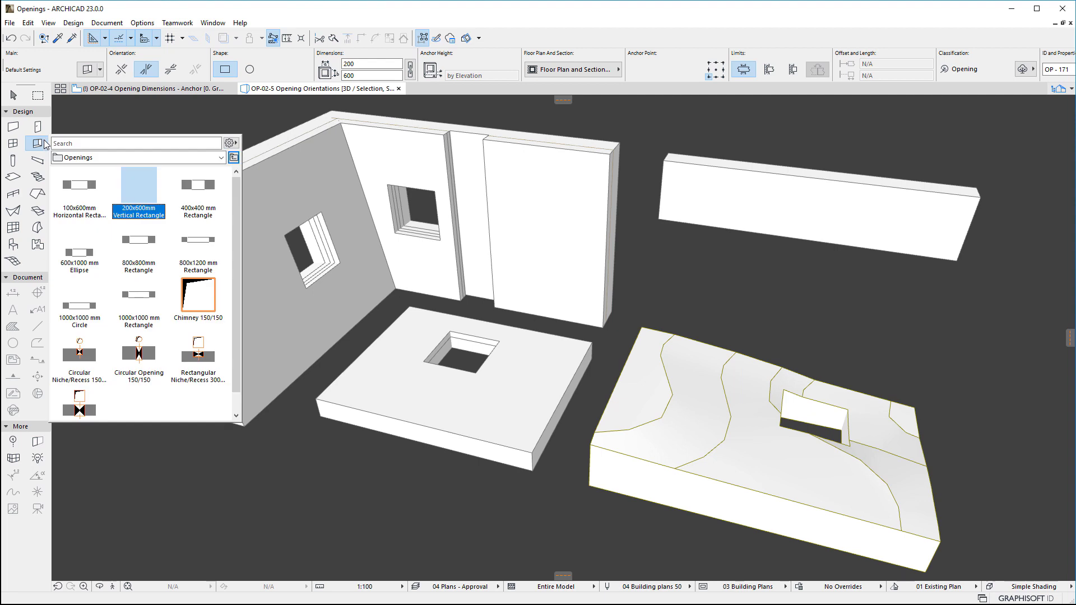
left_click(80, 192)
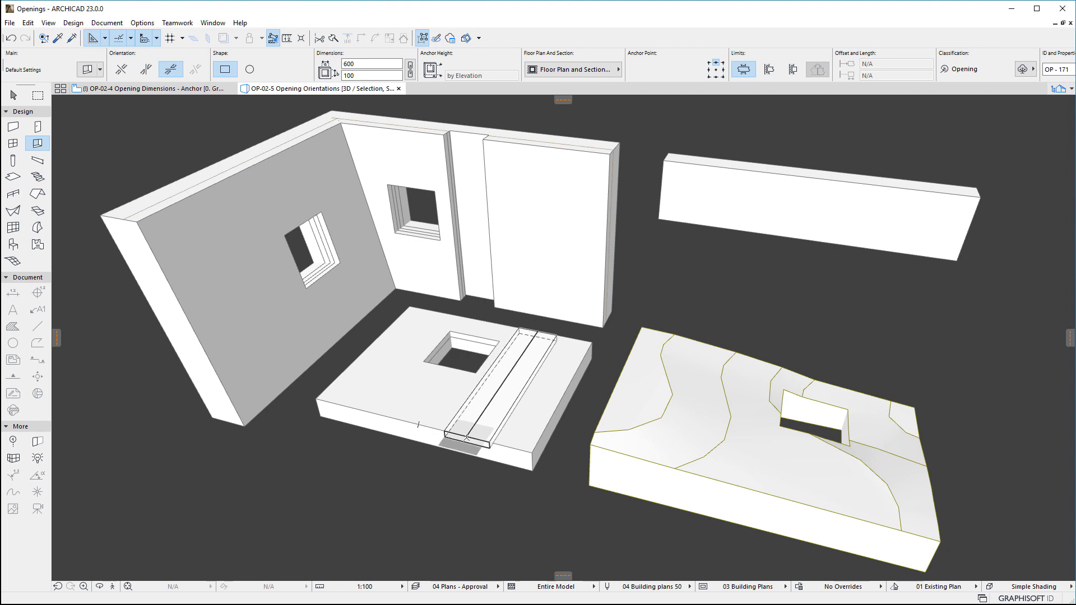
left_click(476, 442)
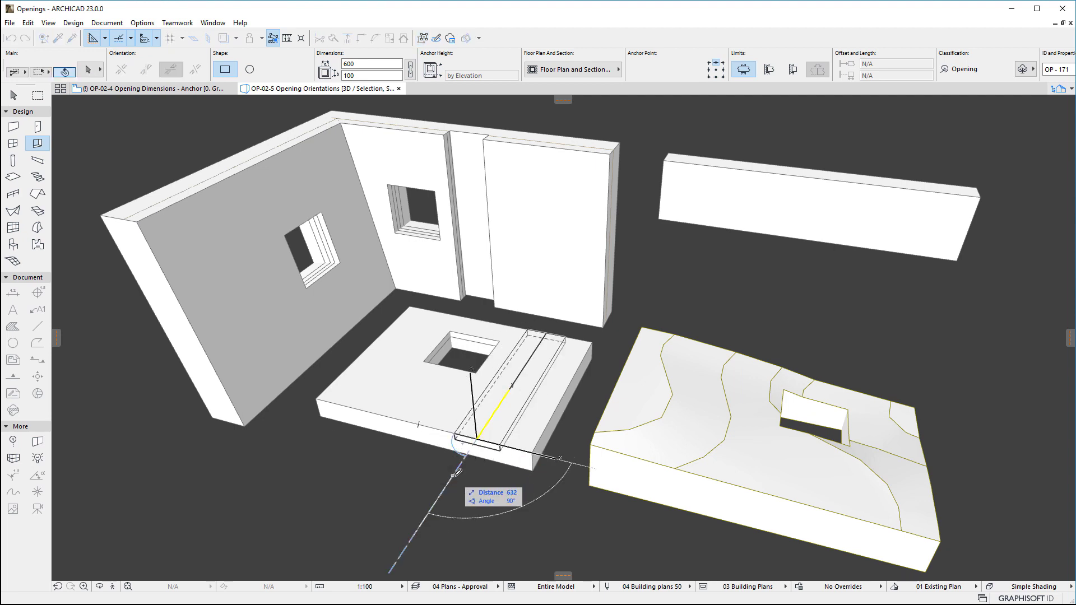
left_click(445, 487)
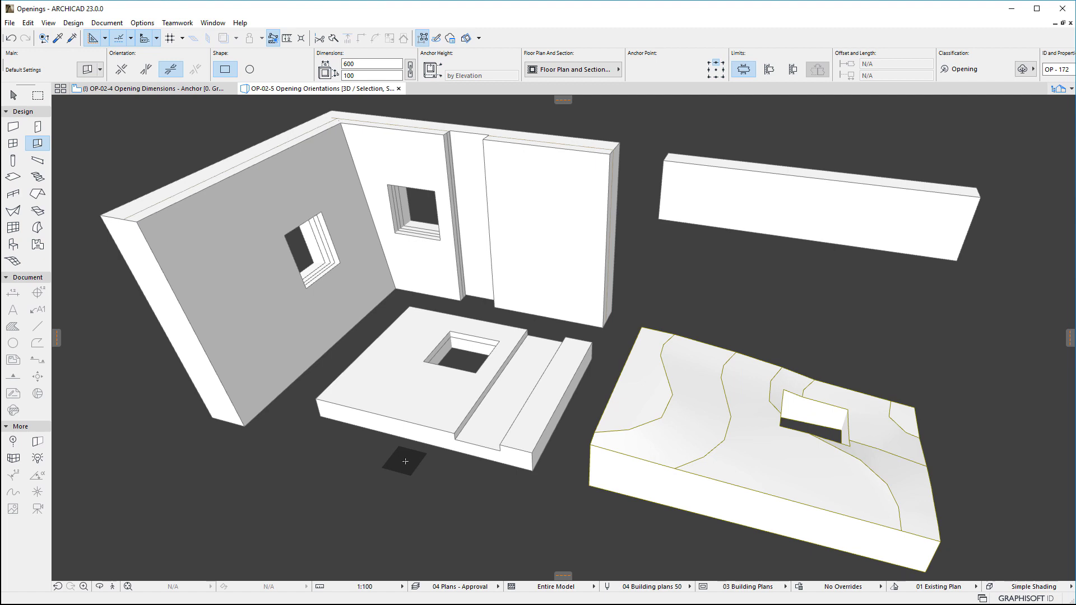
Step: Place an 800x800mm Rectangle favorite opening with a bottom-left anchor at the back wall's free end
right_click(47, 145)
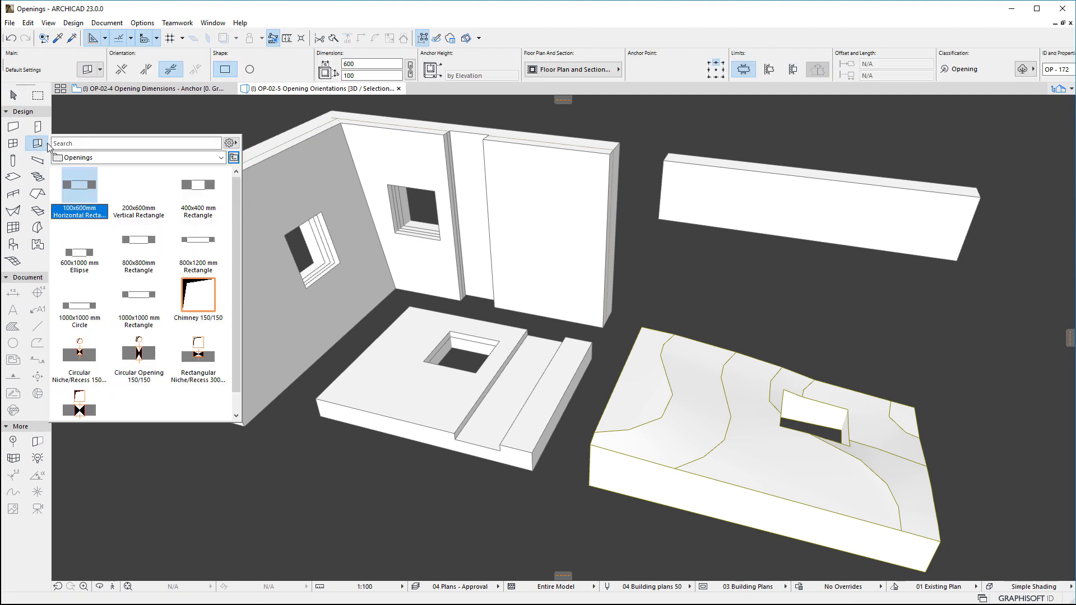
double_click(138, 250)
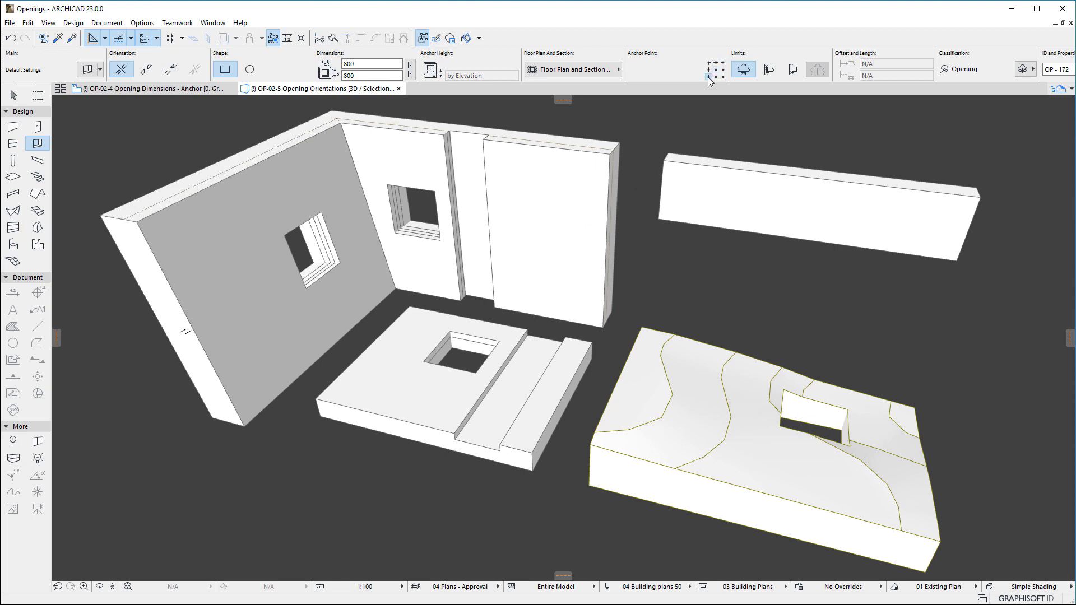
left_click(607, 262)
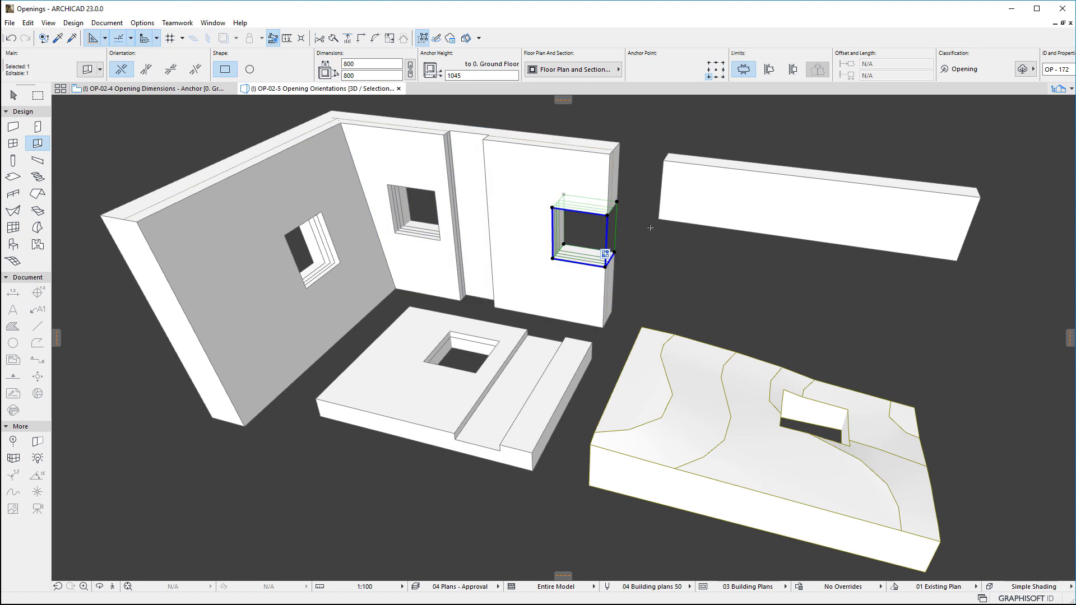
Step: Show the editing plane, begin rotating the wall-end opening and align the plane with the wall's end face
scroll(599, 176, "up", 5)
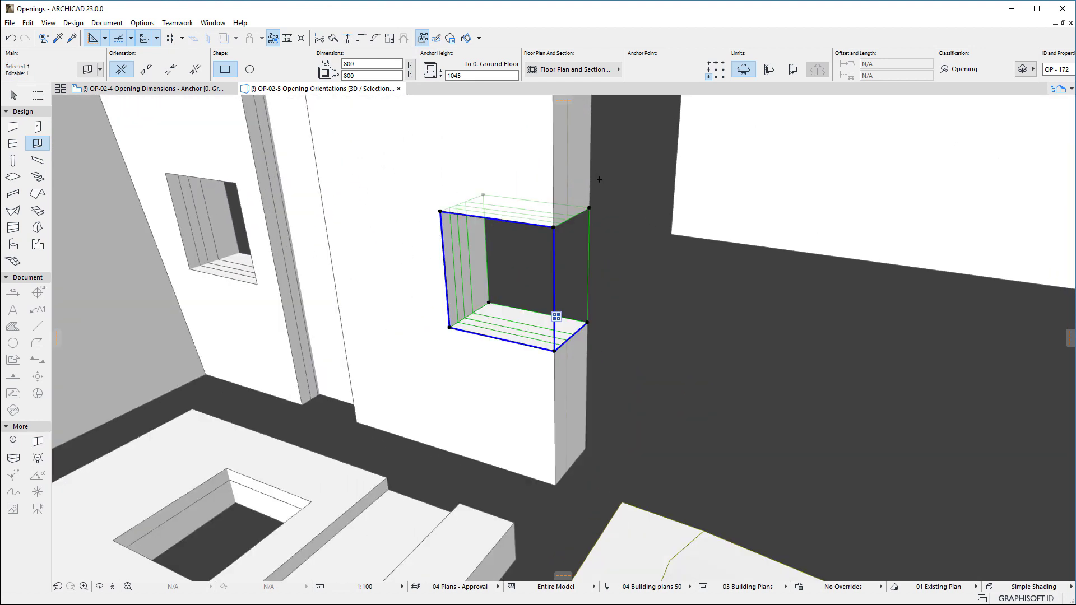
left_click(49, 22)
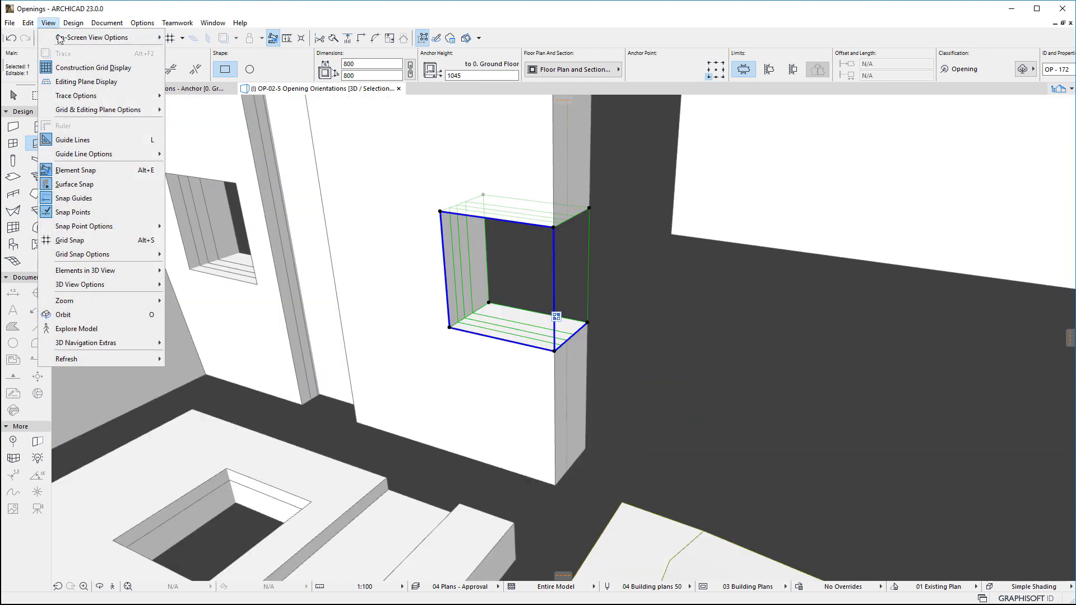
left_click(79, 84)
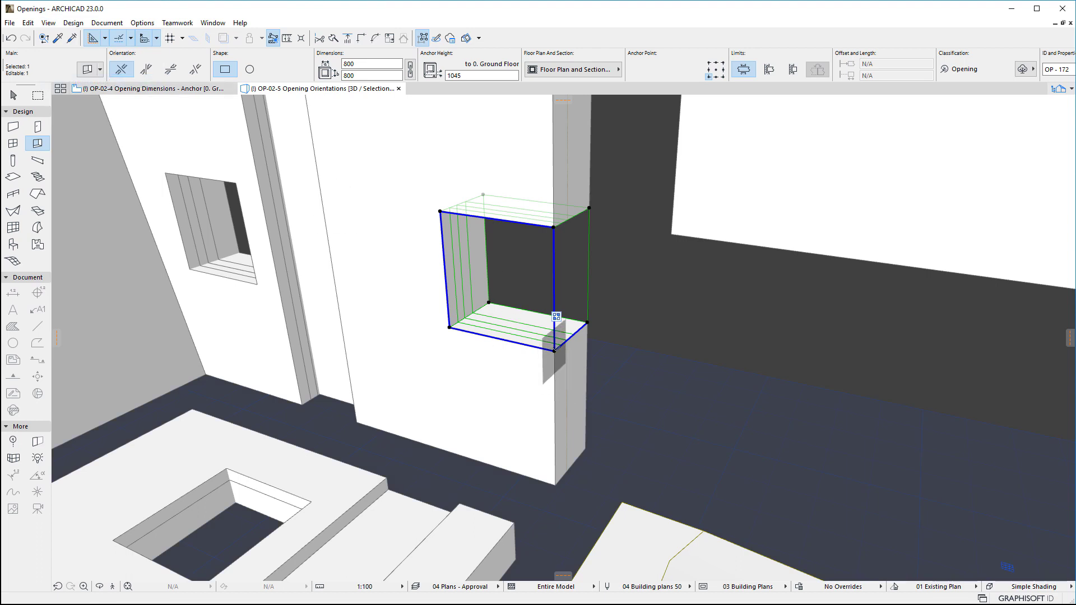
left_click(554, 350)
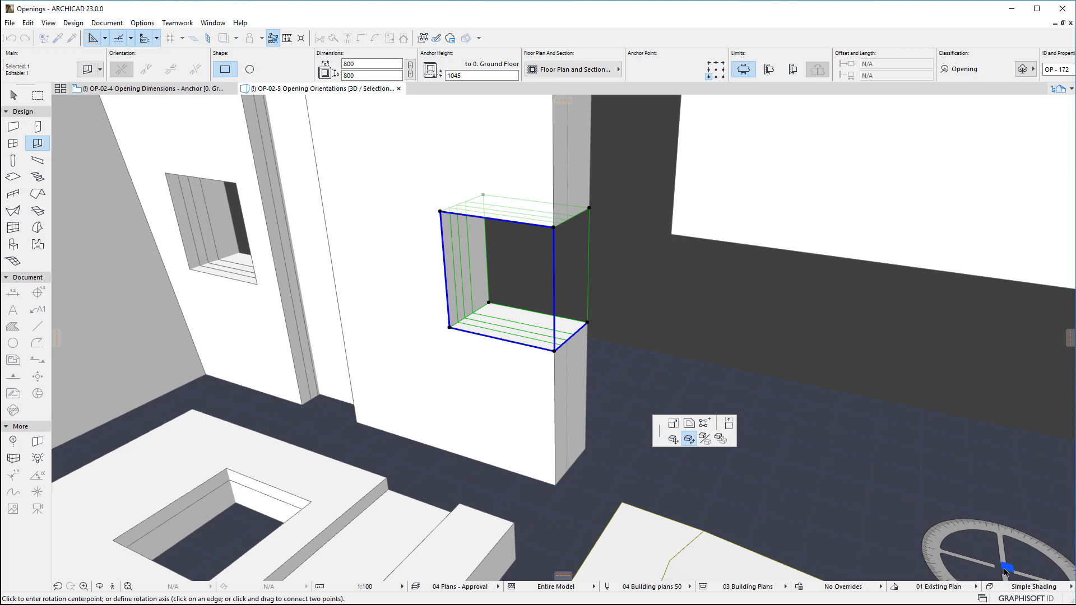
left_click(1030, 566)
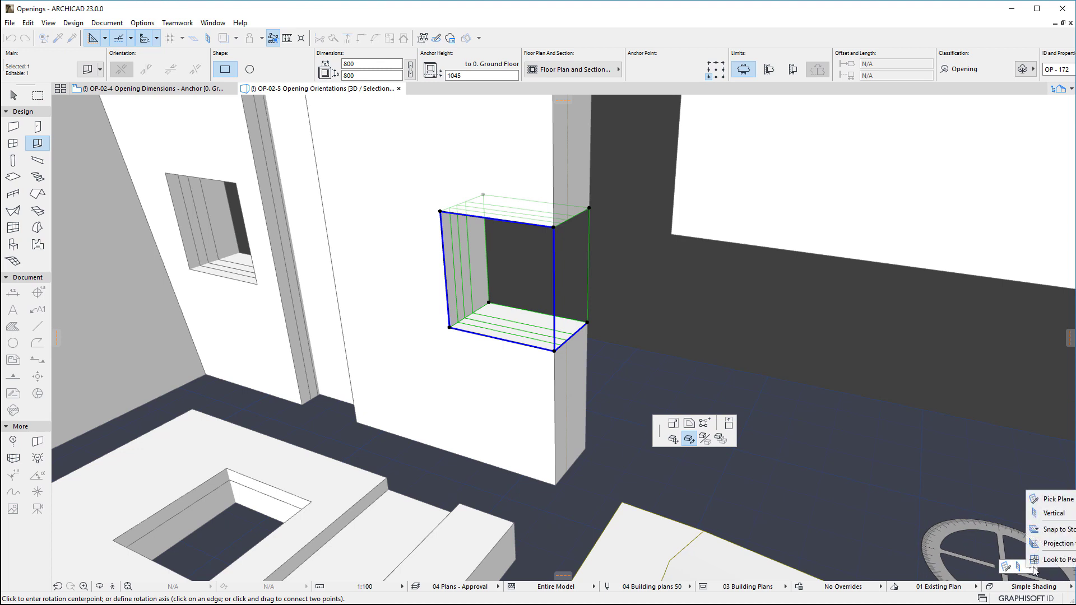
left_click(1055, 499)
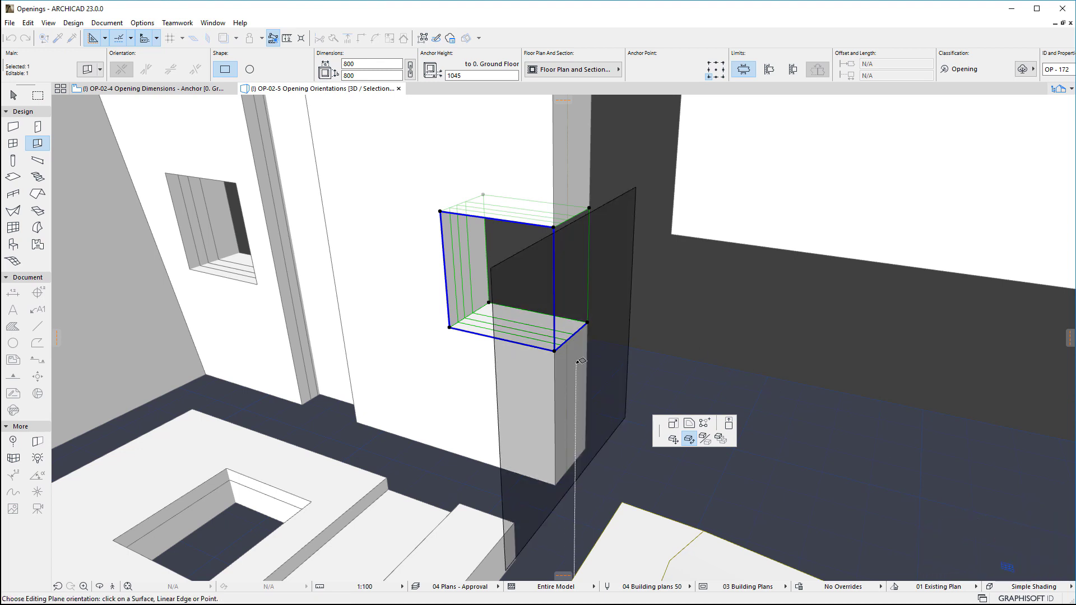
left_click(576, 361)
Step: Rotate the wall-end opening about its lower front corner so that it slopes through the wall, and deselect it
left_click(554, 351)
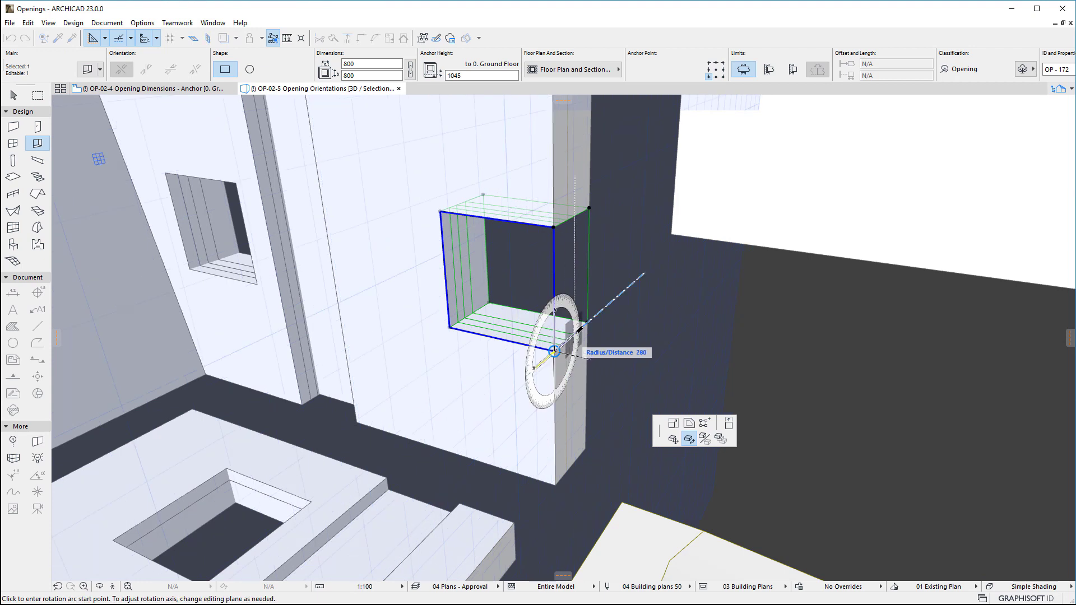
left_click(603, 311)
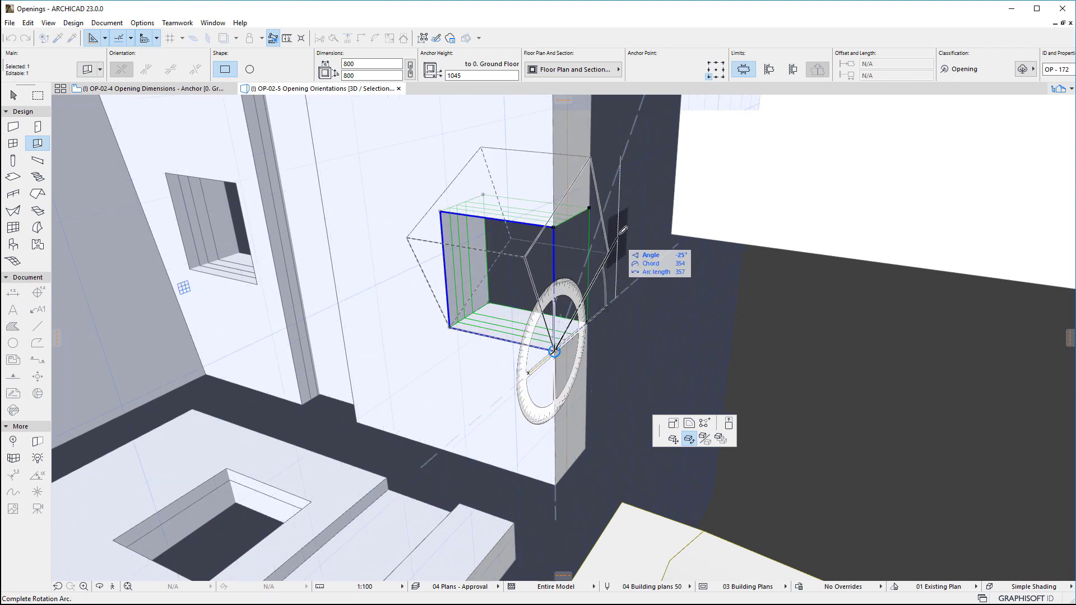
left_click(628, 215)
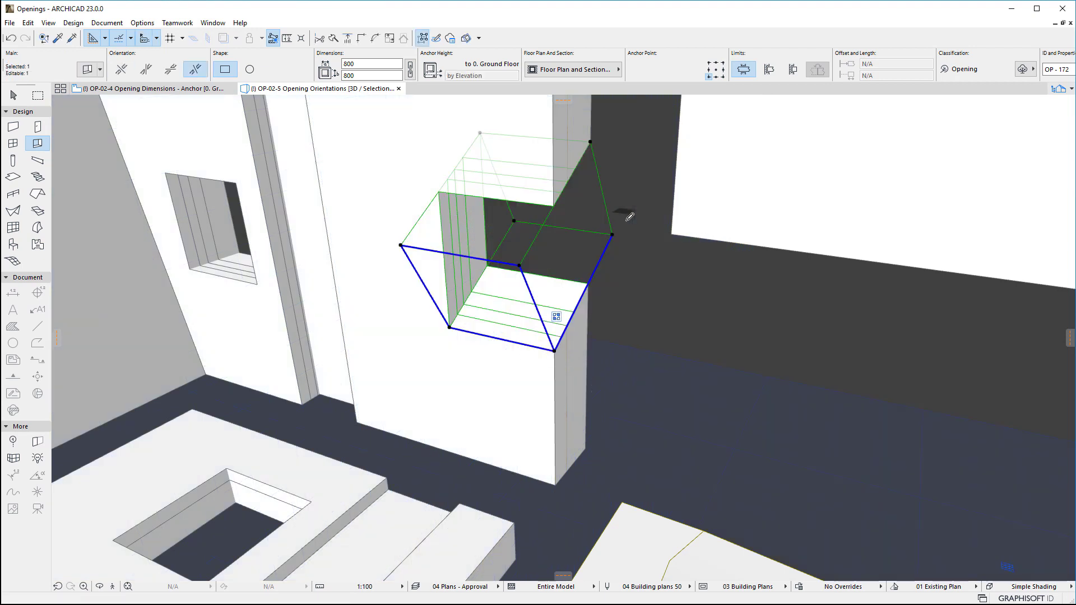
scroll(641, 244, "down", 4)
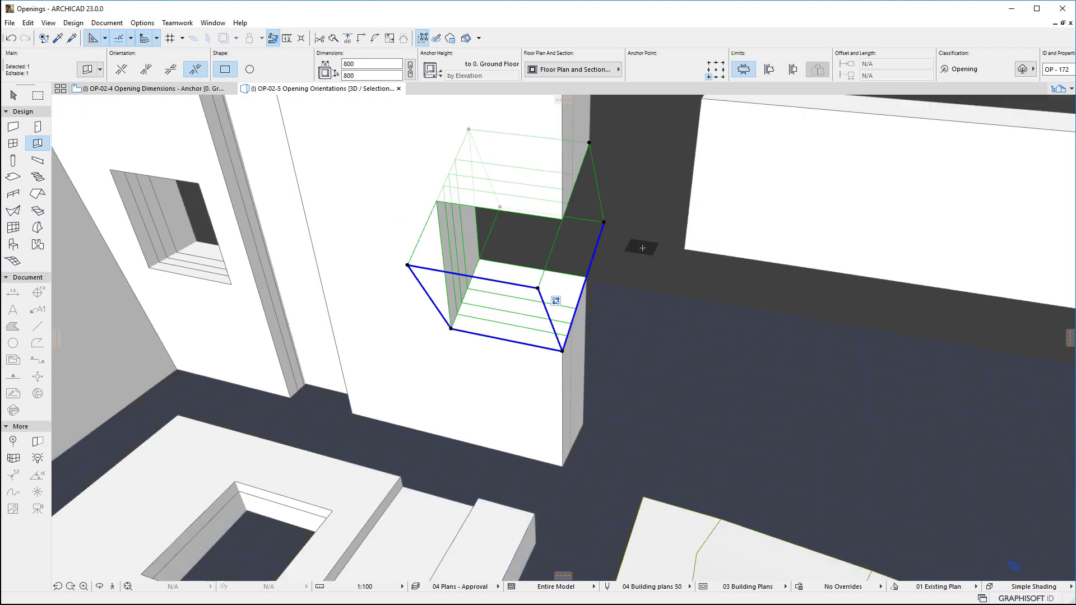
key("Escape")
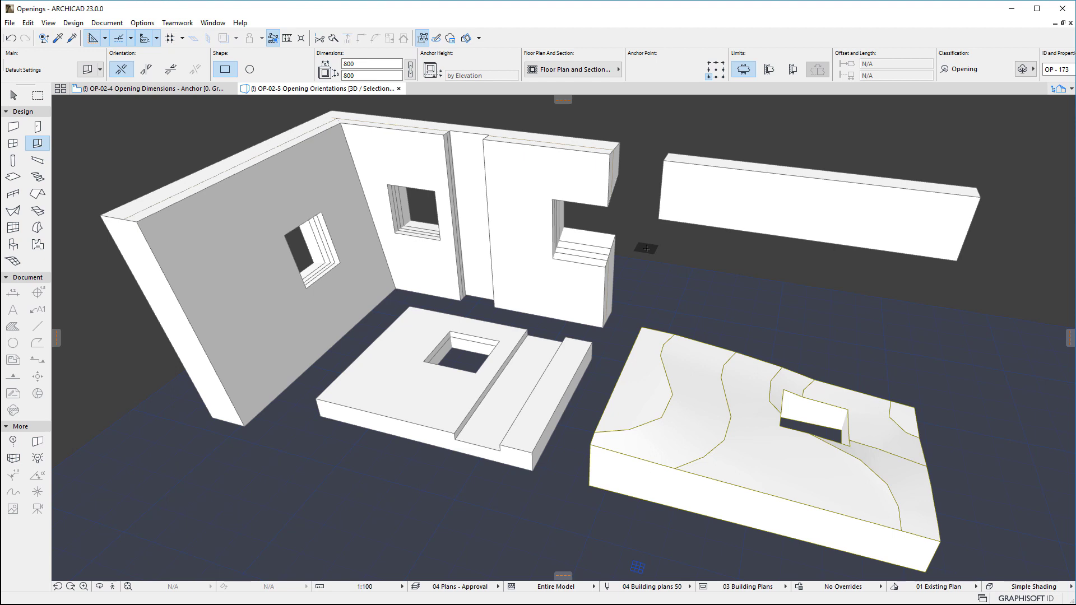
key("Escape")
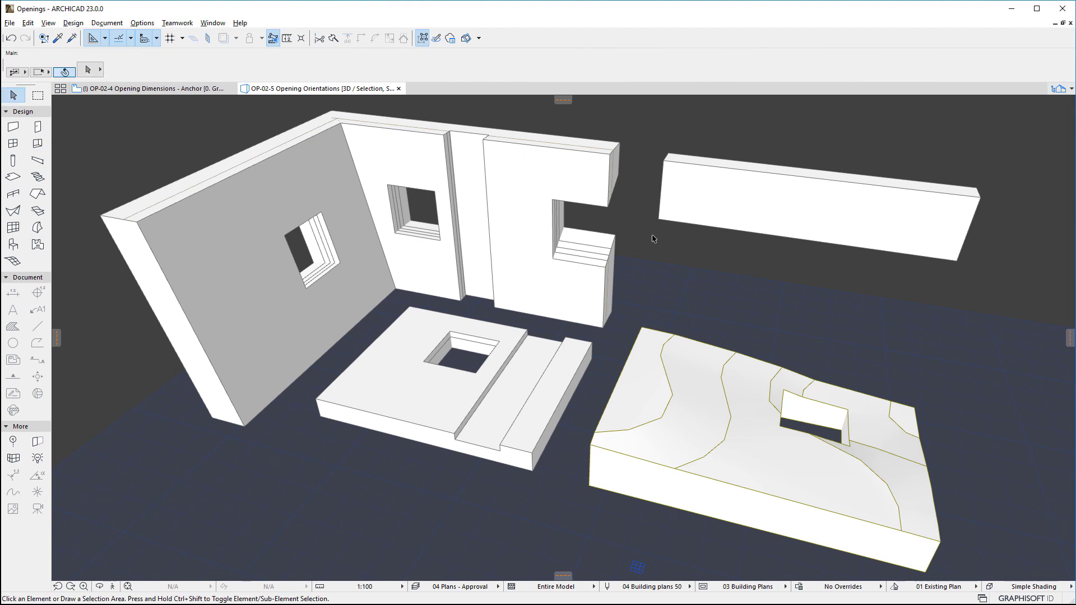
Step: Limit the square opening near the corner of the back wall on one side with offset -300 and flip its direction
scroll(652, 238, "up", 3)
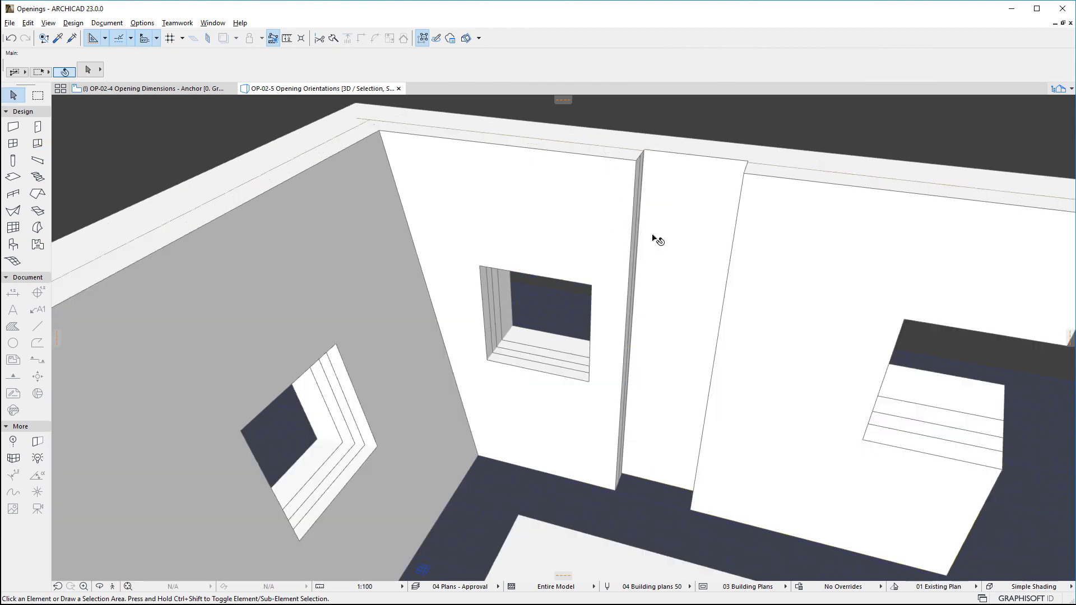
left_click(534, 349)
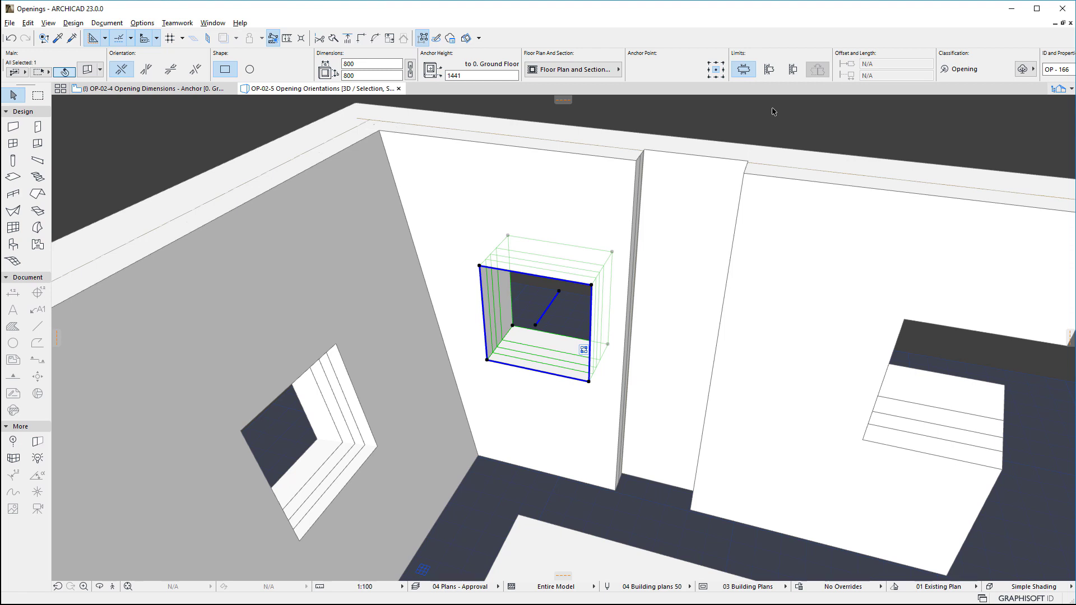
left_click(770, 70)
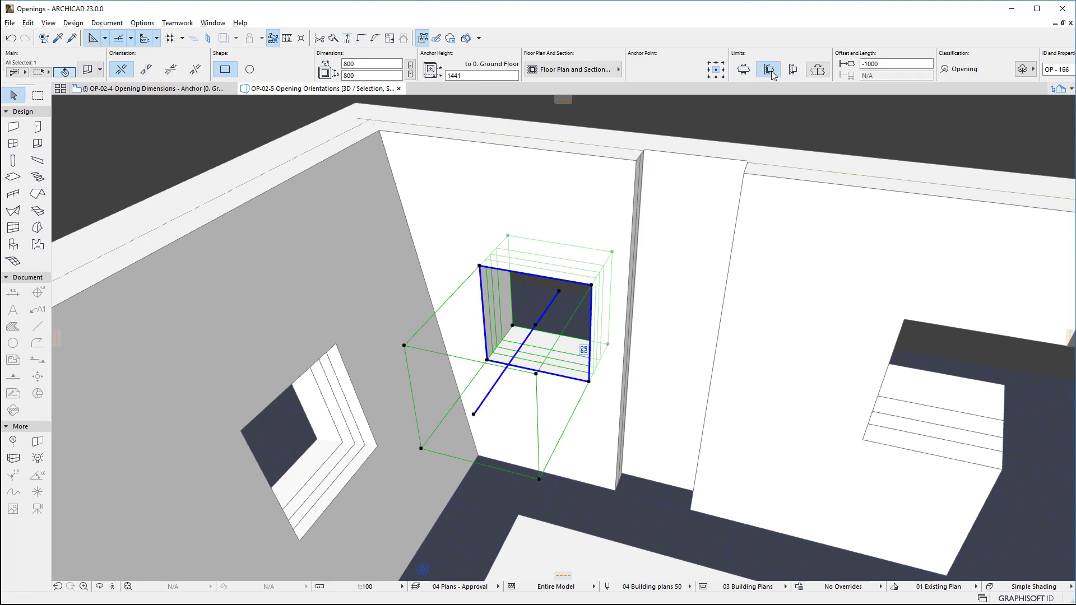
left_click(880, 65)
type("-3")
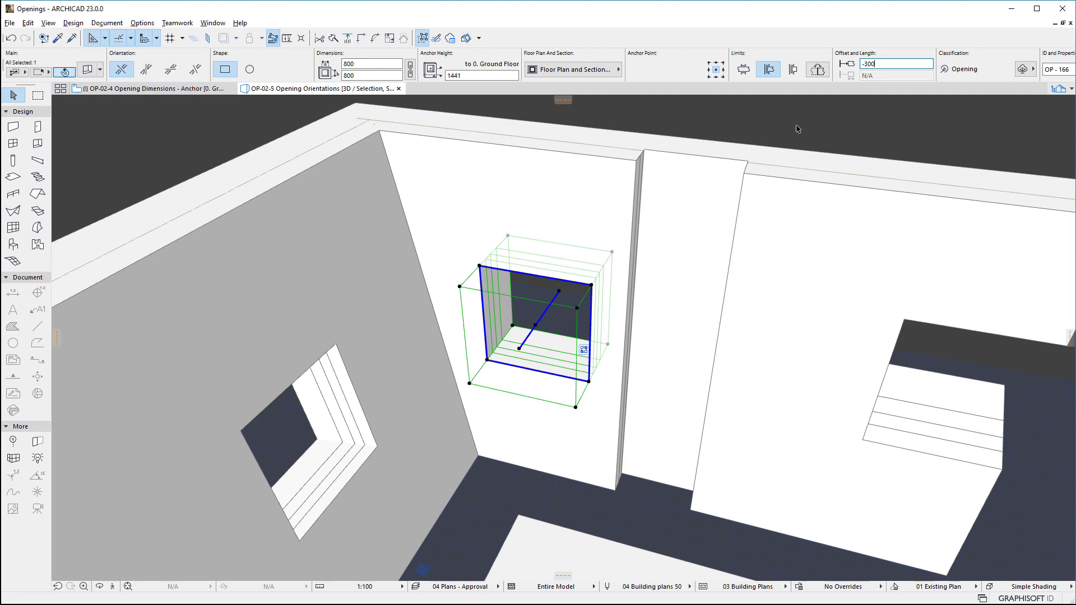
left_click(818, 70)
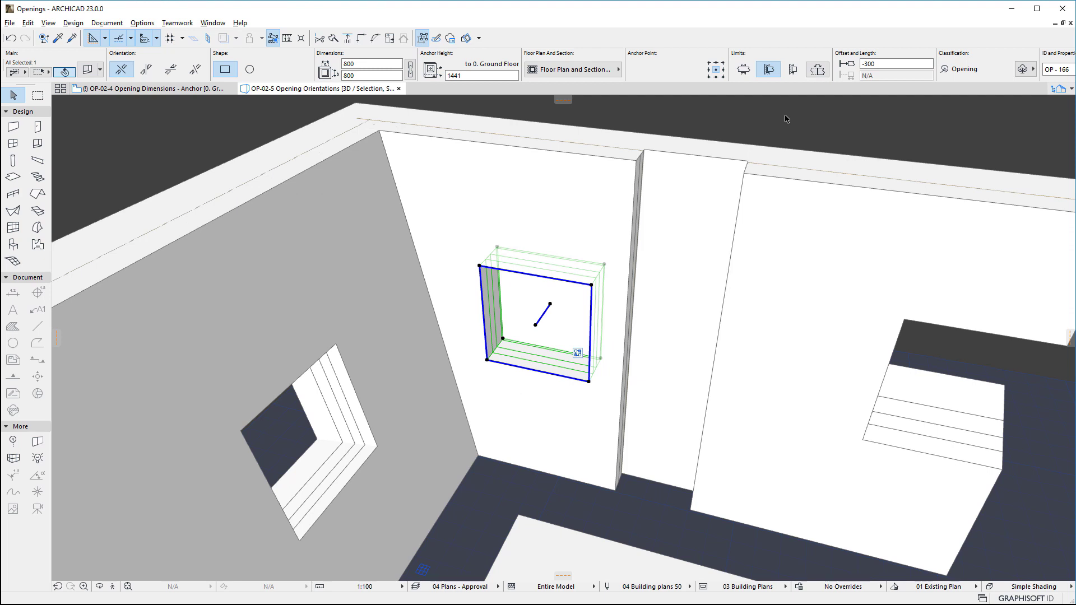
Step: Limit the same opening on both sides with a length of 1500, deselect it and show the whole model
left_click(793, 70)
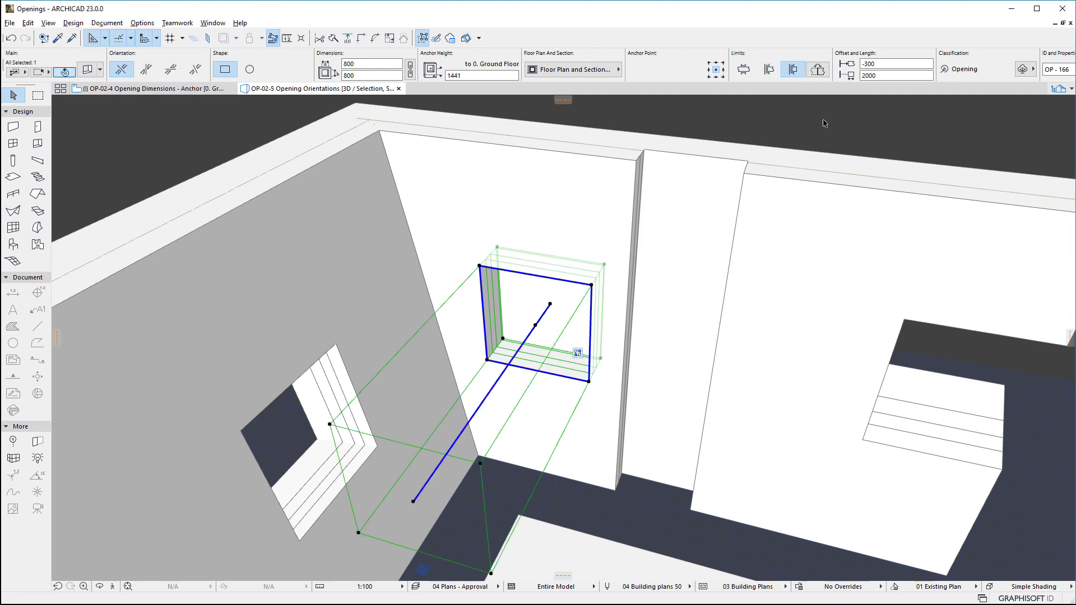
left_click(883, 75)
type("1500")
key("Return")
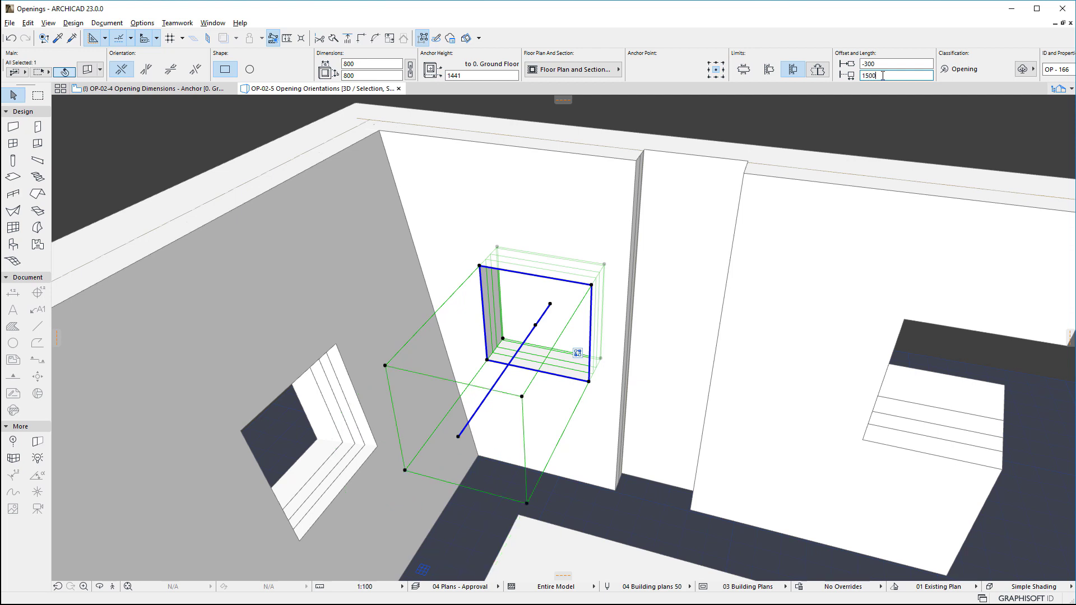
left_click(828, 117)
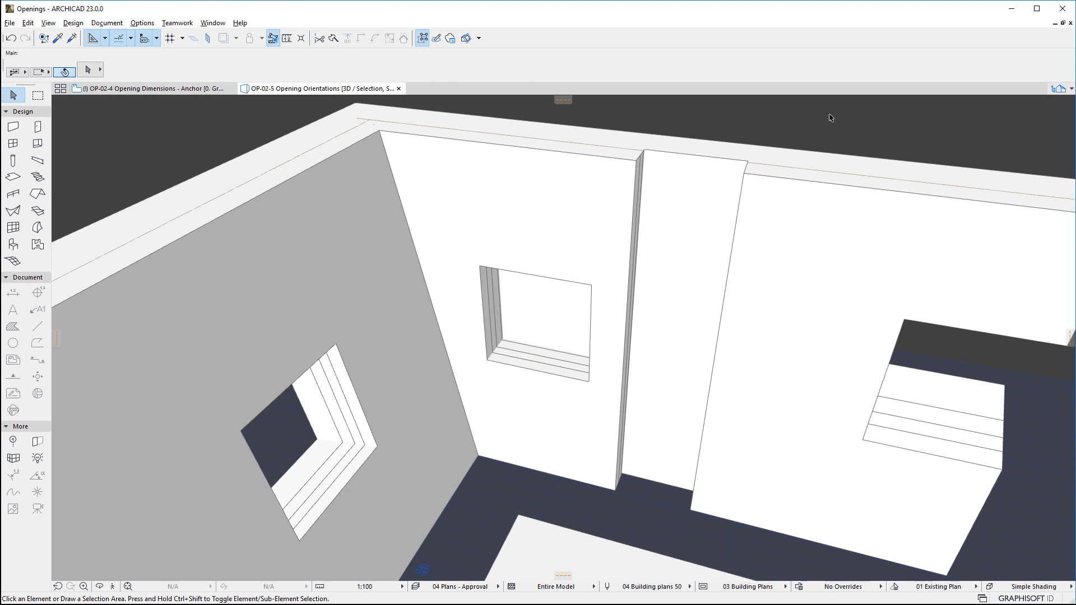
key("ctrl+apostrophe")
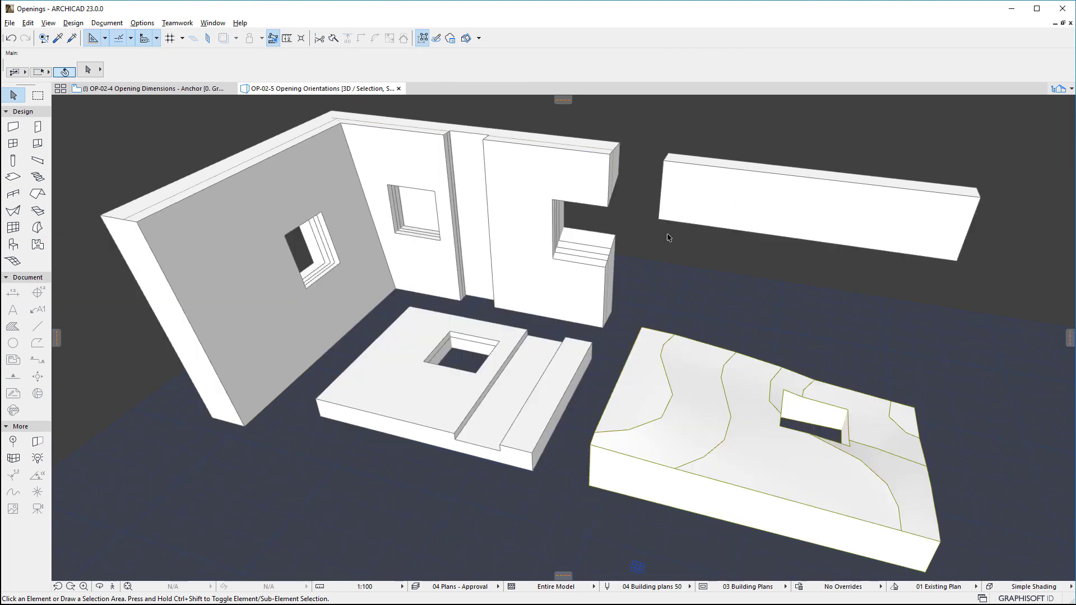